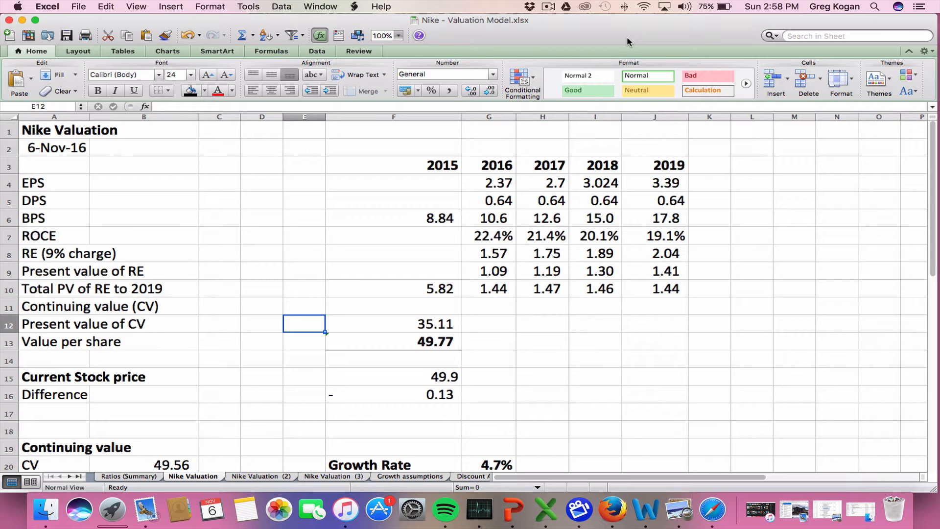
key(Up)
key(Up)
key(Up)
key(Up)
key(Up)
key(Up)
key(Up)
key(Up)
key(Up)
key(Up)
key(Up)
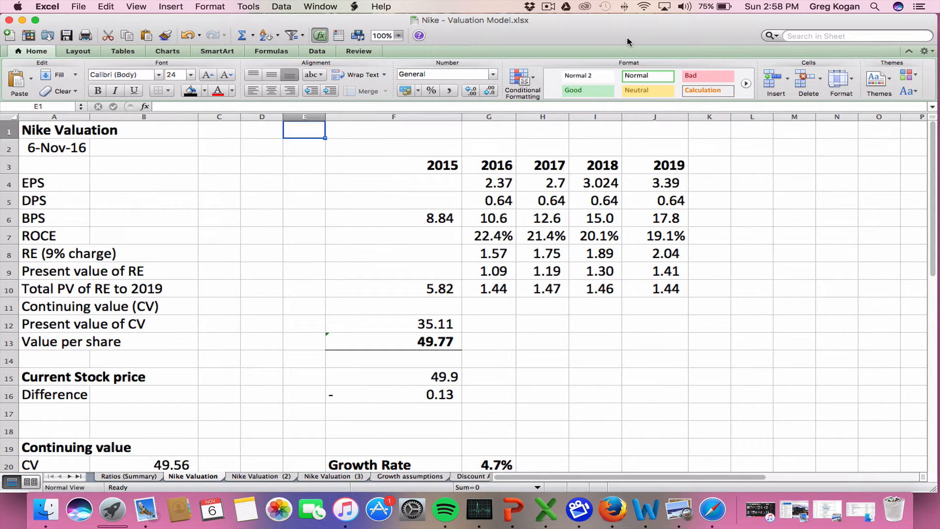
key(Left)
key(Left)
key(Left)
key(Left)
key(Down)
key(Down)
key(Down)
key(Down)
key(Down)
key(Down)
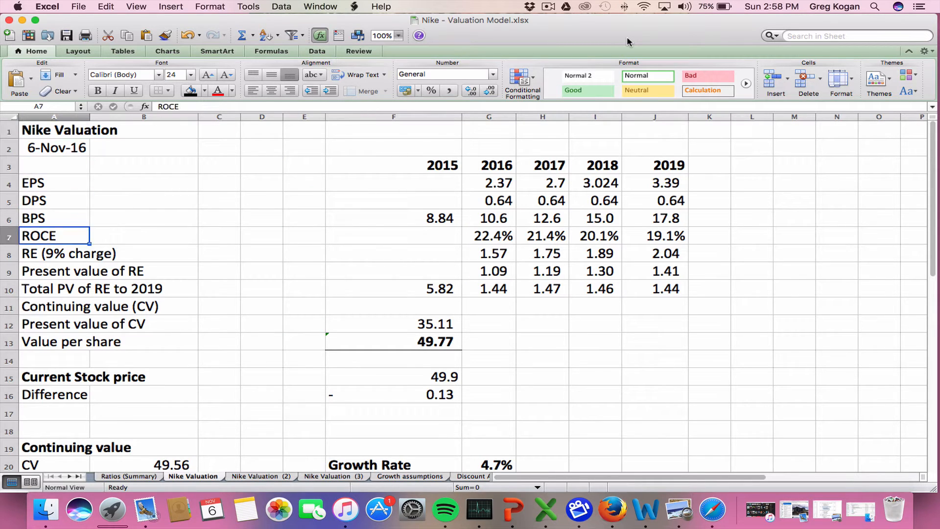
key(Down)
key(Down)
key(Down)
key(Down)
key(Down)
key(Down)
key(Down)
key(Down)
key(Down)
key(Down)
key(Down)
key(Down)
key(Right)
key(Right)
key(Right)
key(Right)
key(Right)
key(Right)
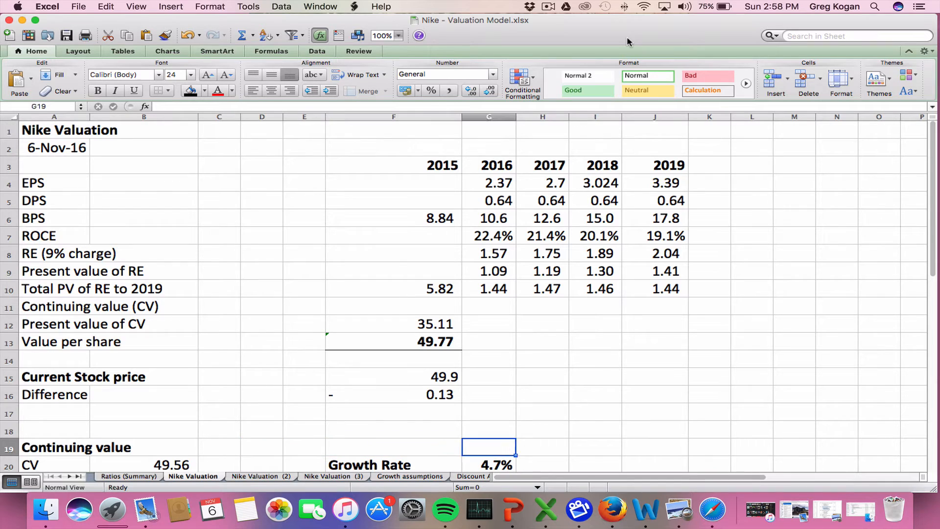
key(Right)
key(Right)
key(Right)
key(Right)
key(Right)
key(Right)
key(Up)
key(Up)
key(Up)
key(Up)
key(Up)
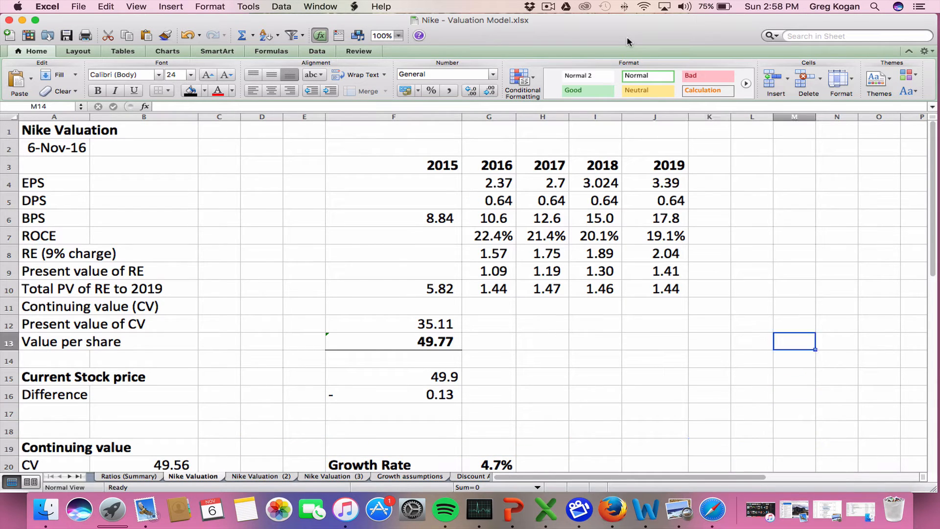
key(Up)
key(Up)
key(Up)
key(Up)
key(Up)
key(Up)
key(Up)
key(Up)
key(Up)
key(Up)
key(Up)
key(Up)
key(Up)
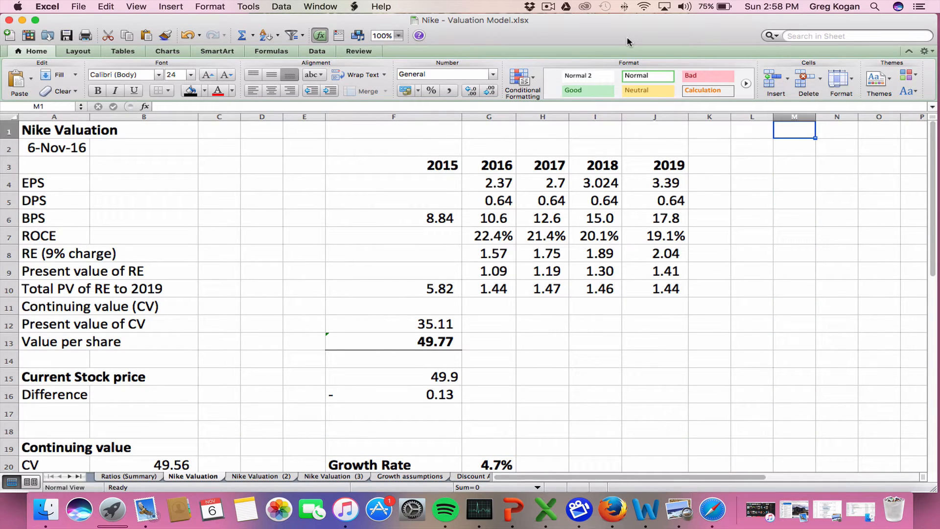
key(Left)
key(Left)
key(Left)
key(Left)
key(Left)
key(Left)
key(Left)
key(Left)
key(Left)
key(Left)
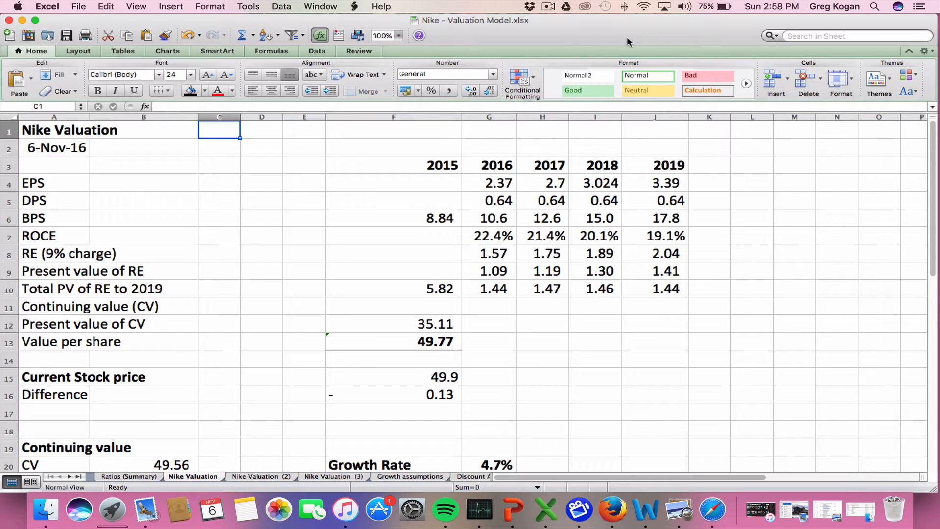
Review the valuation line items down to the continuing value section and its growth rate in G20
key(Left)
key(Left)
key(Down)
key(Down)
key(Down)
key(Down)
key(Down)
key(Down)
key(Down)
key(Down)
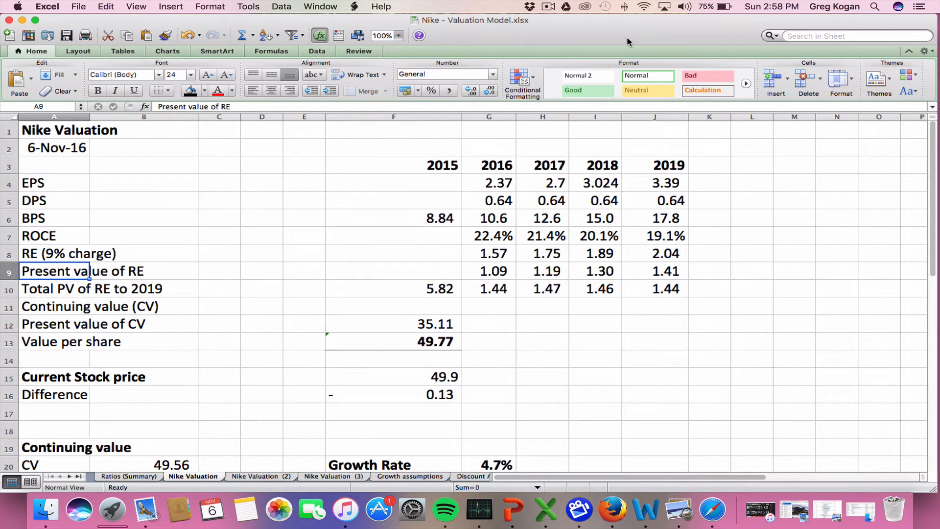
key(Down)
key(Down)
key(Down)
key(Down)
key(Down)
key(Down)
key(Down)
key(Down)
key(Down)
key(Down)
key(Down)
key(Down)
key(Down)
key(Down)
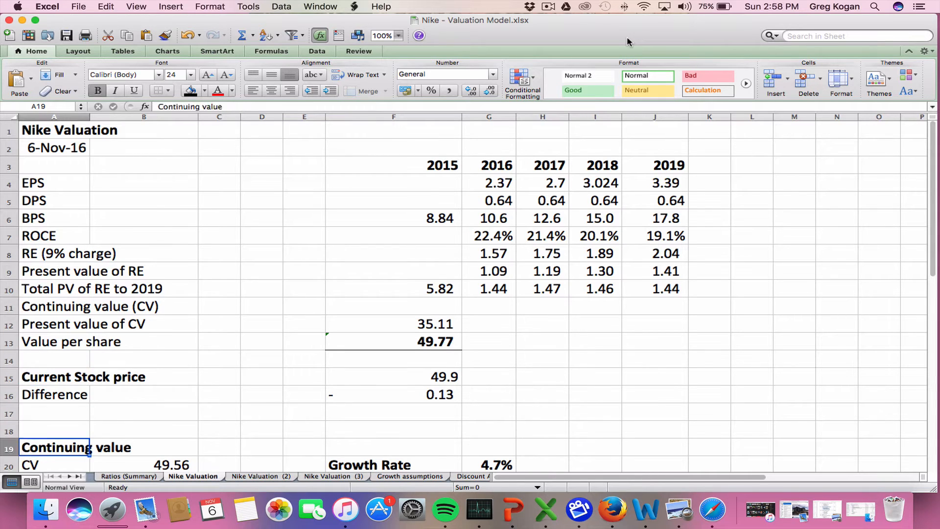
key(Right)
key(Right)
key(Right)
key(Right)
key(Right)
key(Right)
key(Right)
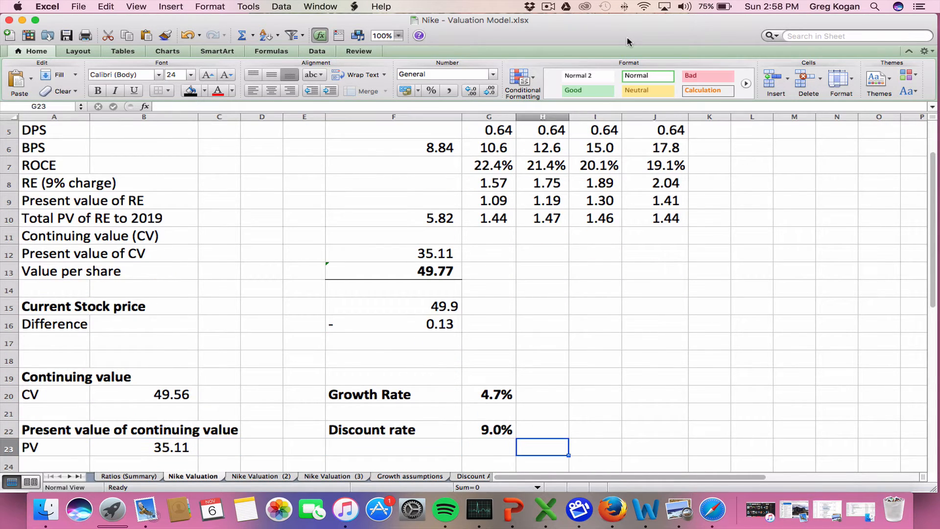
key(Up)
key(Left)
key(Up)
key(Up)
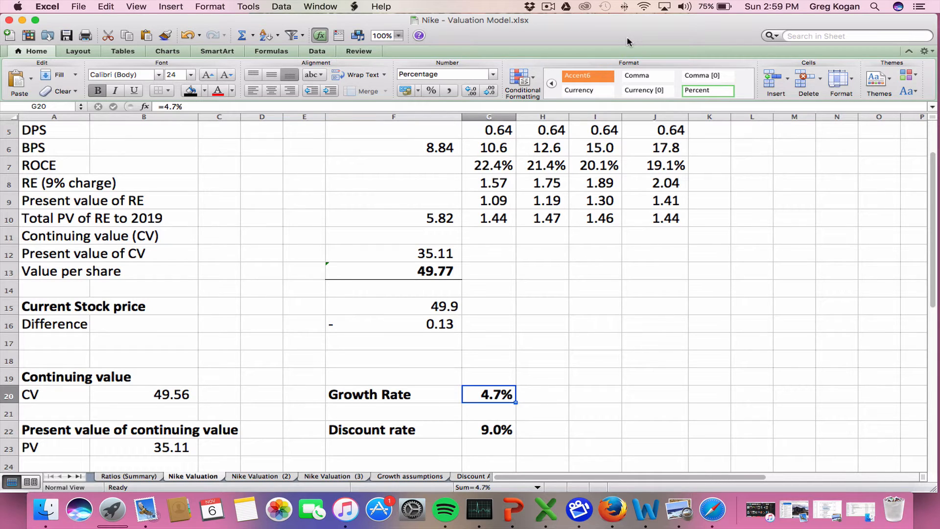
Examine the present value of CV, value per share and current stock price cells in F12, F13 and F15
click(432, 247)
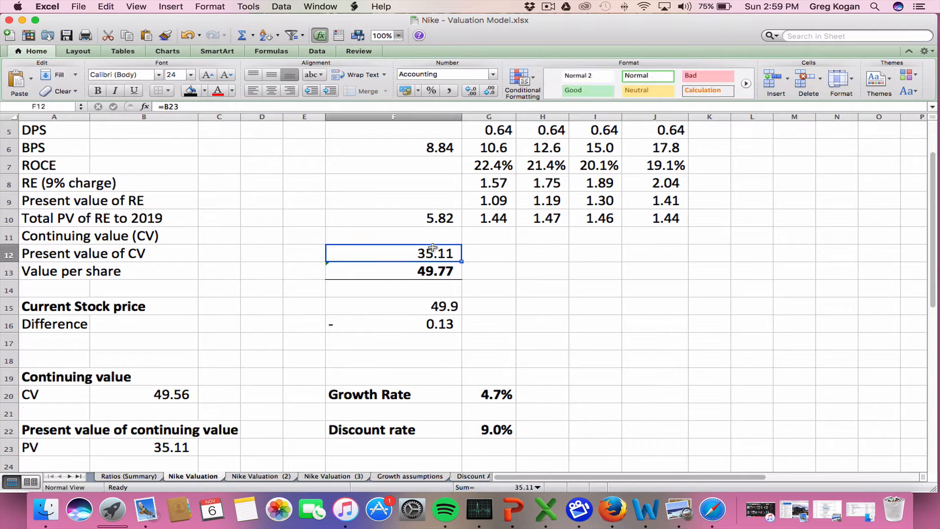
key(Down)
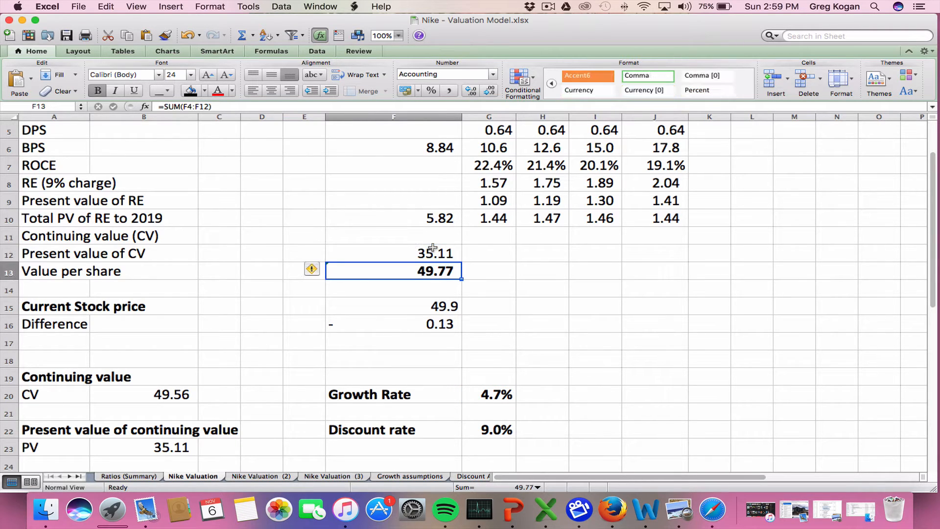
key(Down)
key(Down)
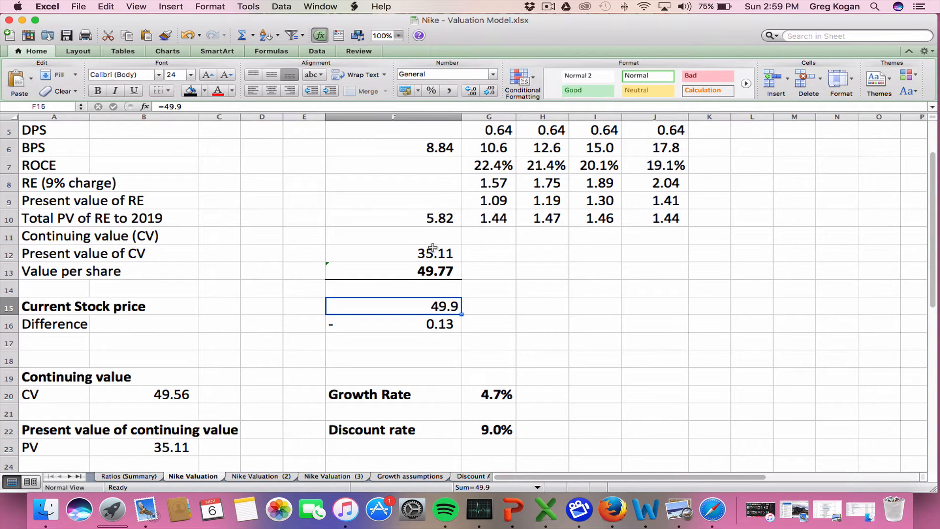
Set the growth rate in G20 to 5%
click(503, 389)
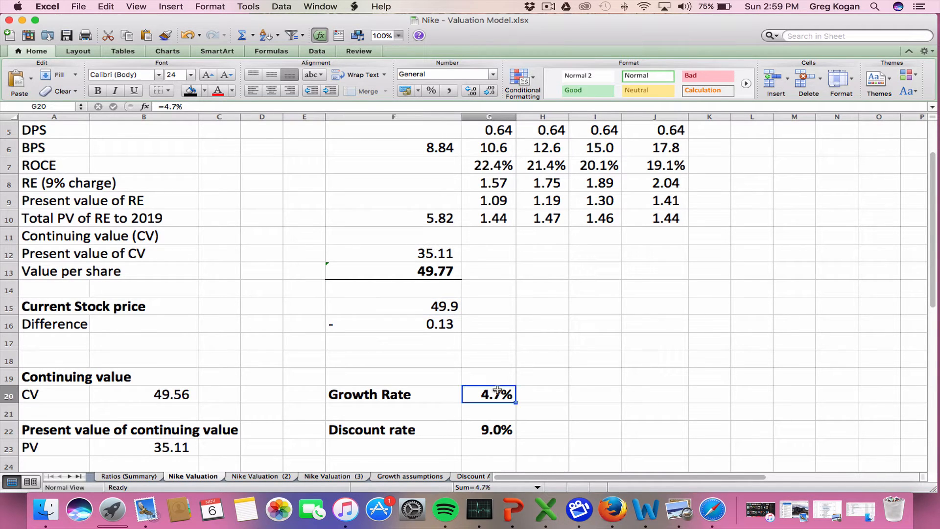
double_click(173, 106)
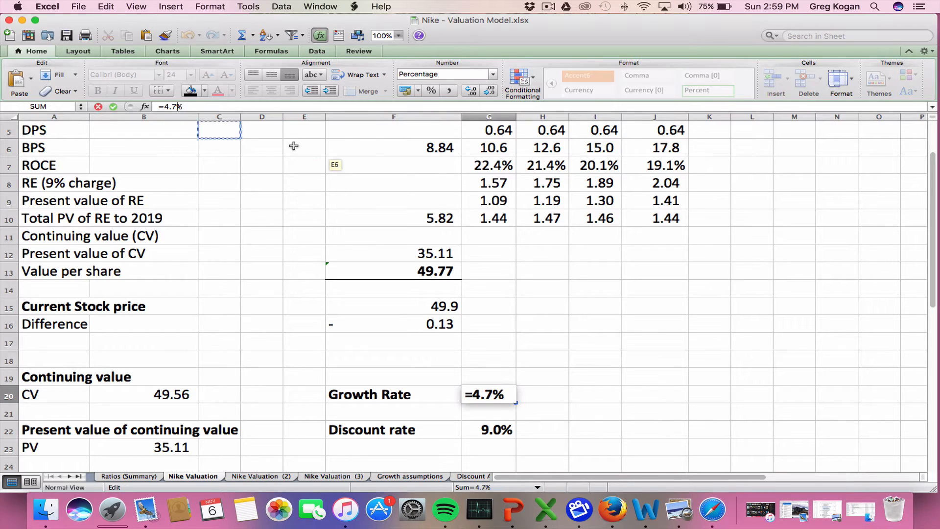
text(5.0)
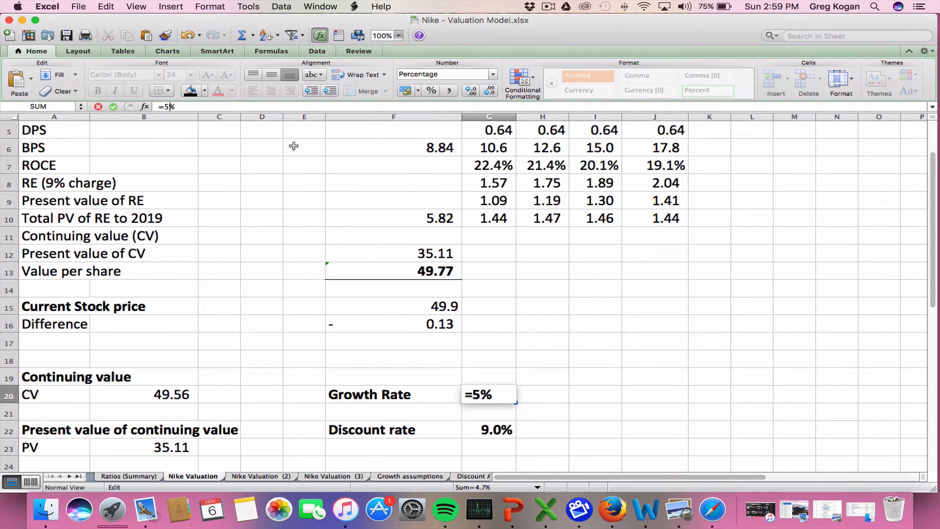
key(Return)
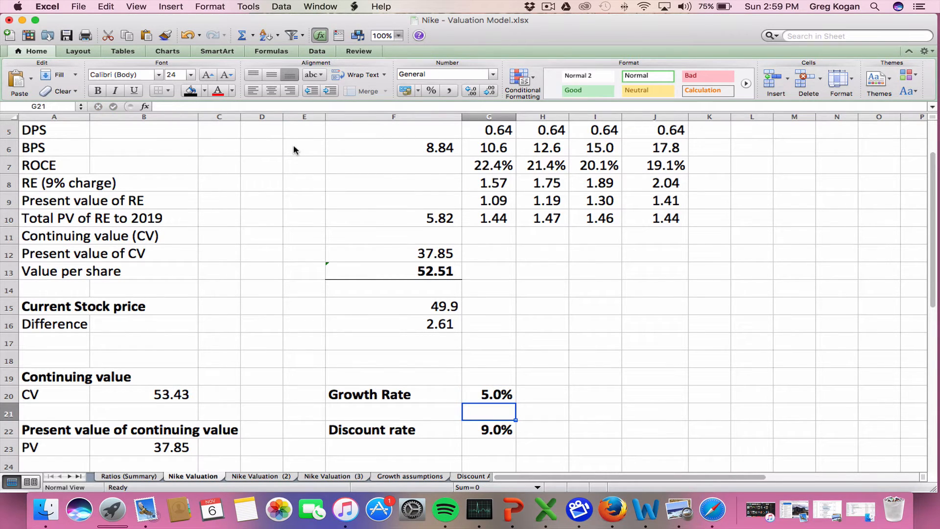
Examine the value per share in F13 and inspect the current stock price entry in F15 without changing it
click(366, 275)
scroll(258, 258, up, 2)
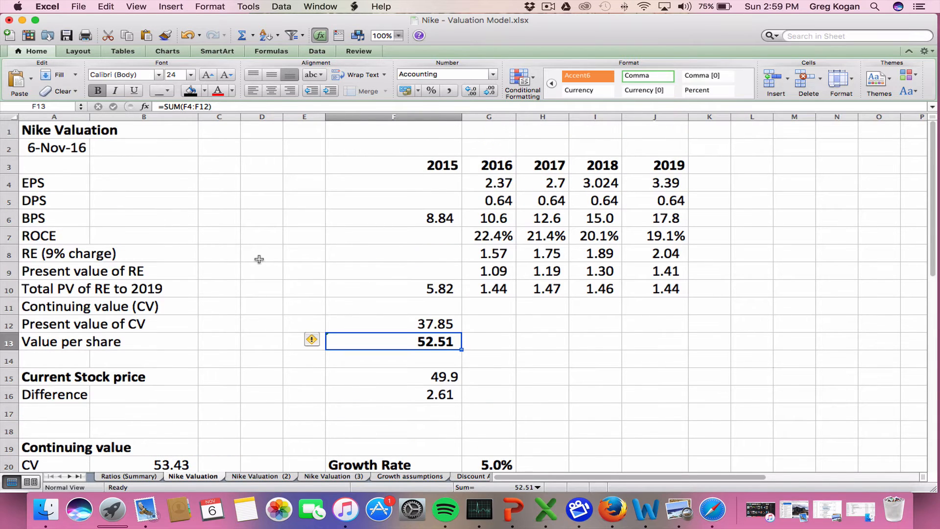
scroll(259, 259, down, 6)
scroll(259, 259, up, 6)
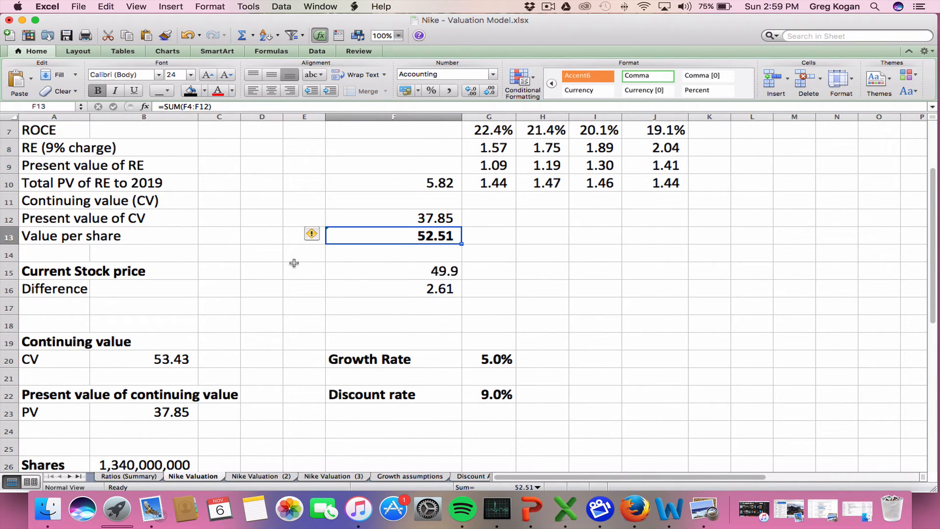
click(383, 258)
double_click(391, 273)
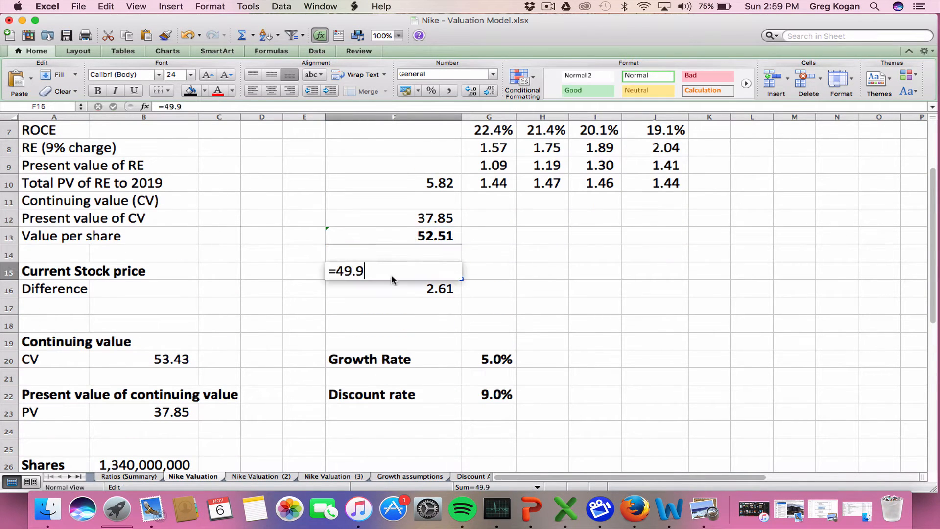
key(Escape)
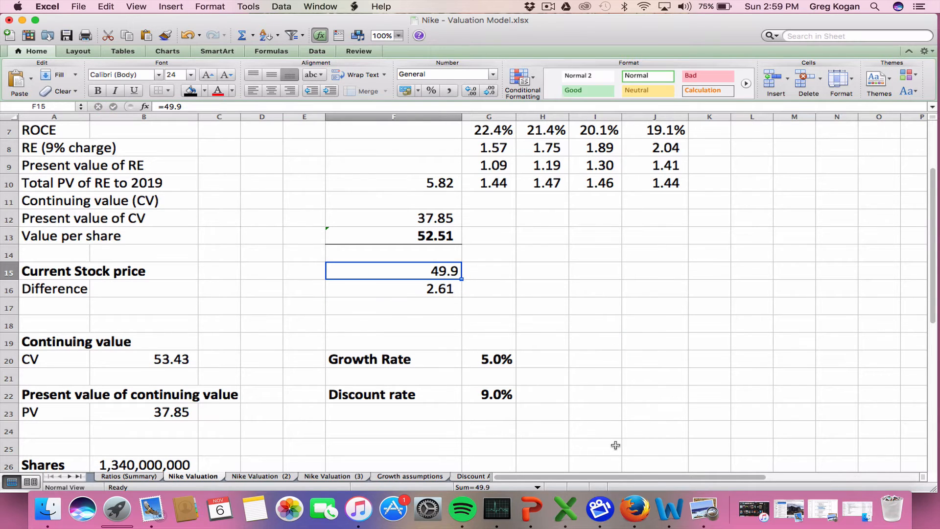
Switch to Firefox and check Nike's current share price on the MarketWatch financials page
click(635, 509)
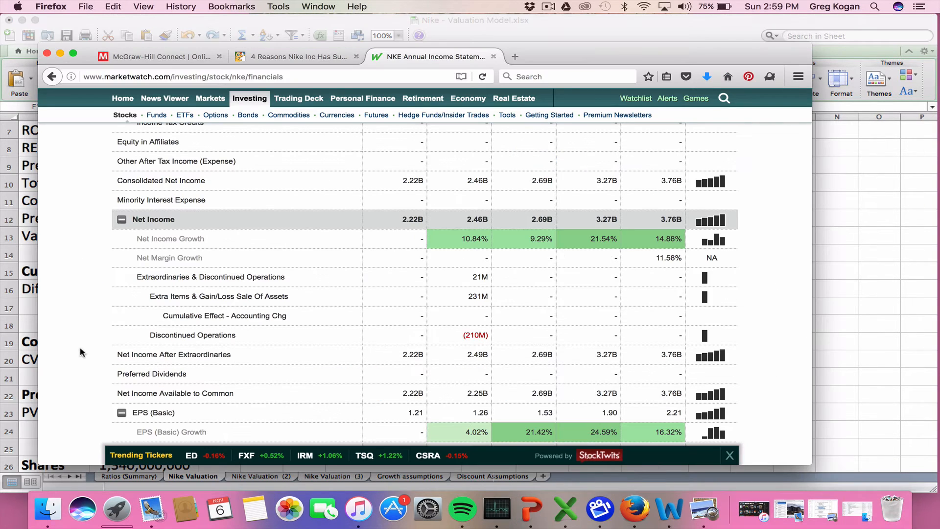
scroll(81, 346, up, 20)
scroll(81, 346, down, 3)
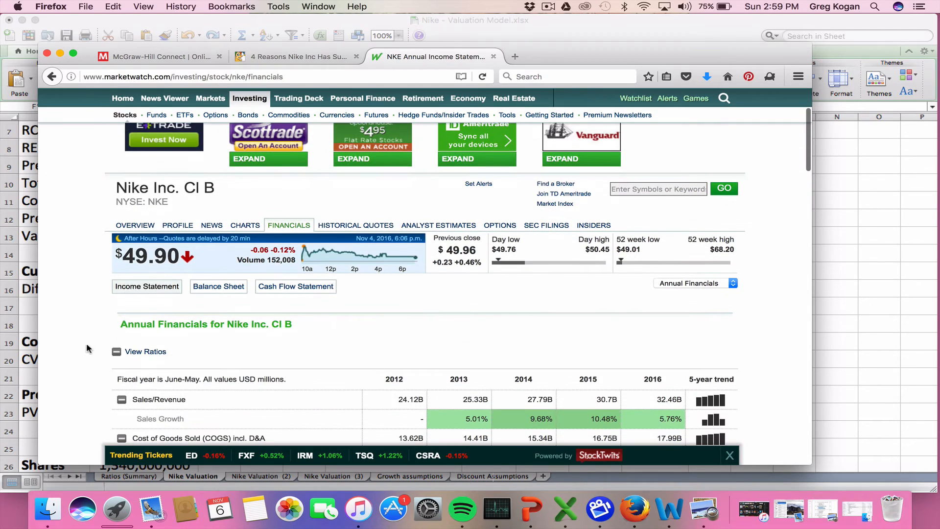
scroll(455, 262, up, 3)
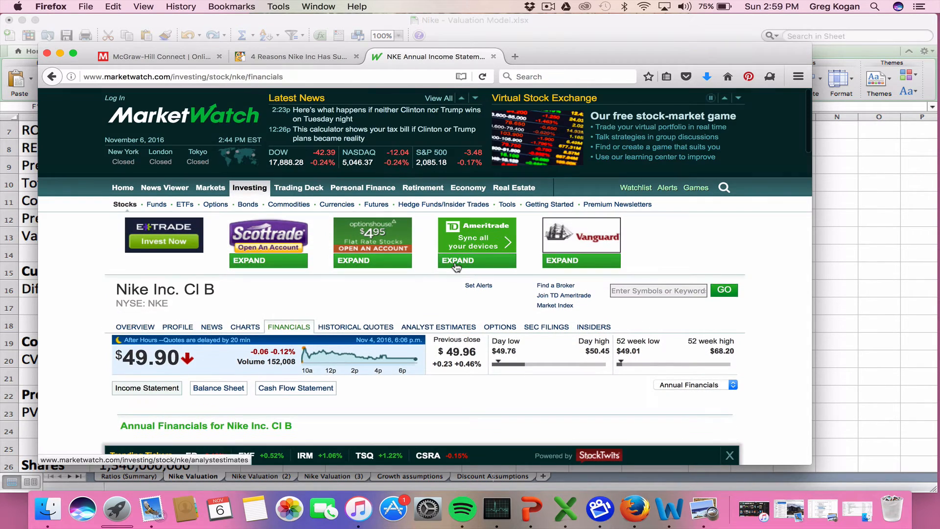
scroll(456, 267, down, 3)
scroll(456, 268, down, 3)
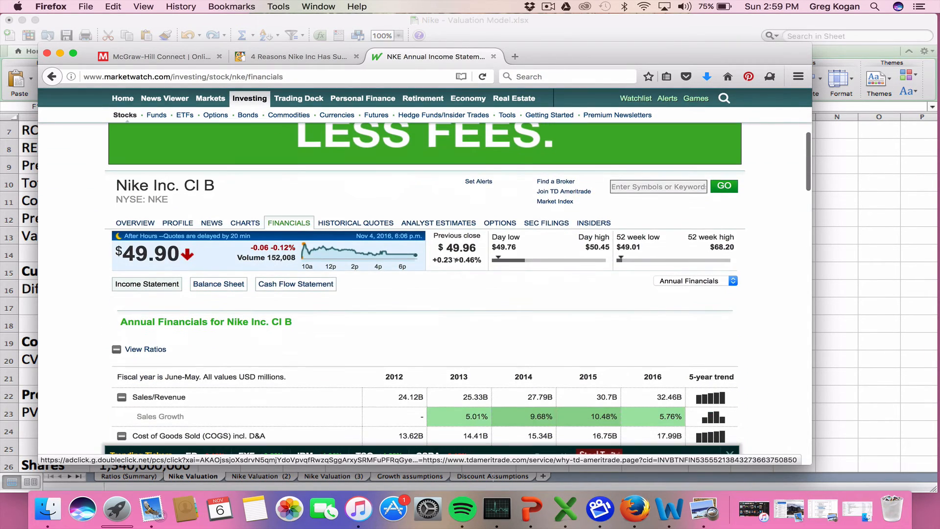
Switch back to the Nike valuation workbook in Excel and set the growth rate in G20 to 6%
click(855, 242)
click(432, 292)
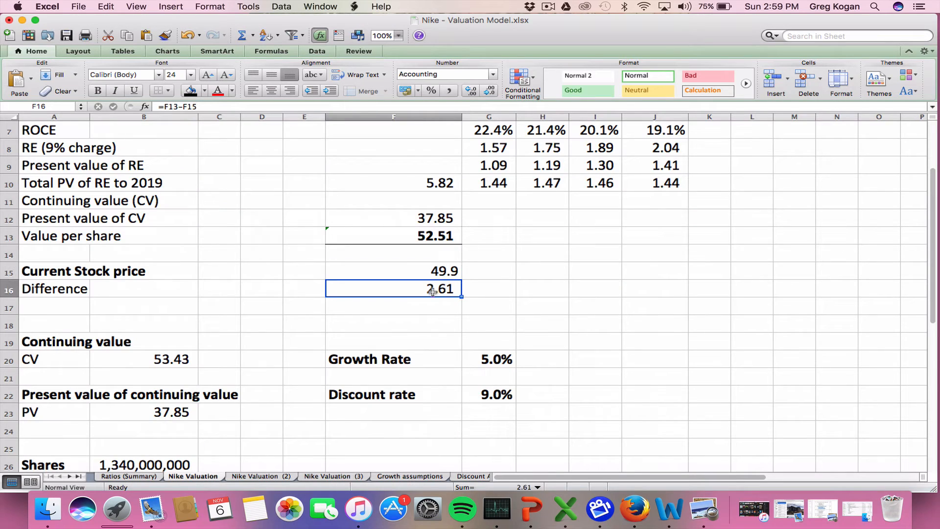
click(493, 360)
click(170, 105)
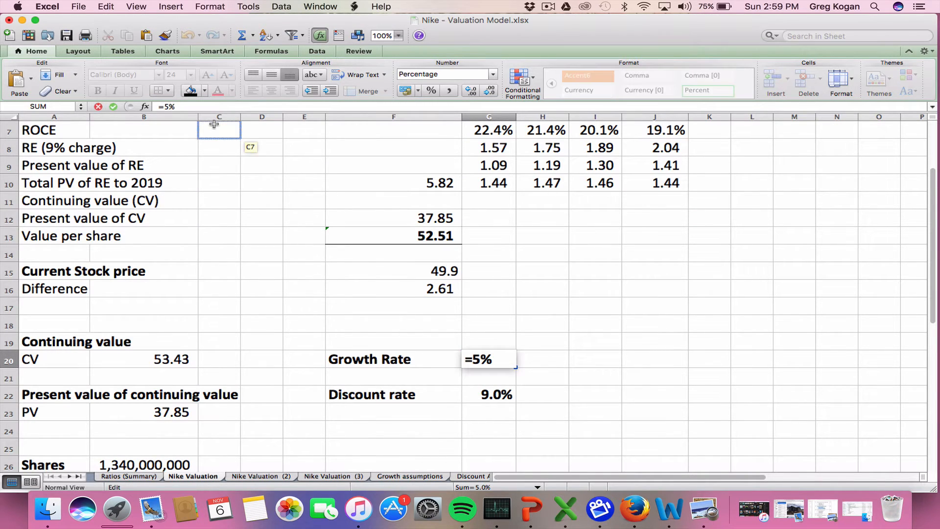
text(6)
key(Return)
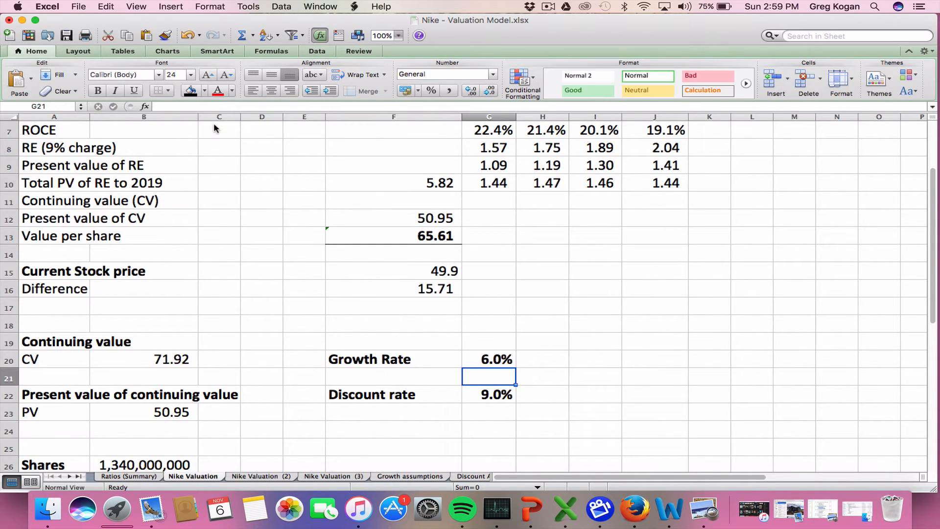
Compare the value per share with the current stock price and examine the difference formula in F16
key(Down)
key(Down)
key(Down)
key(Down)
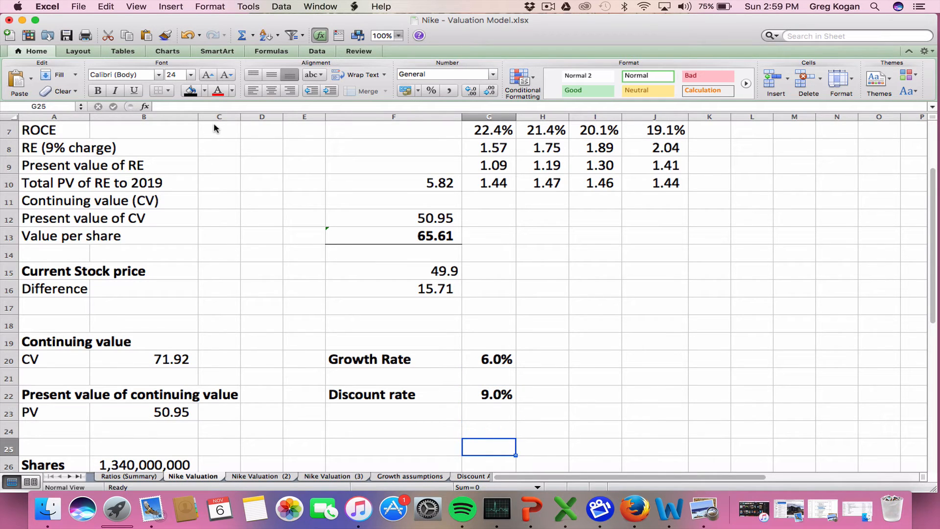
key(Up)
key(Up)
key(Up)
key(Up)
key(Up)
key(Up)
key(Up)
key(Up)
key(Up)
key(Up)
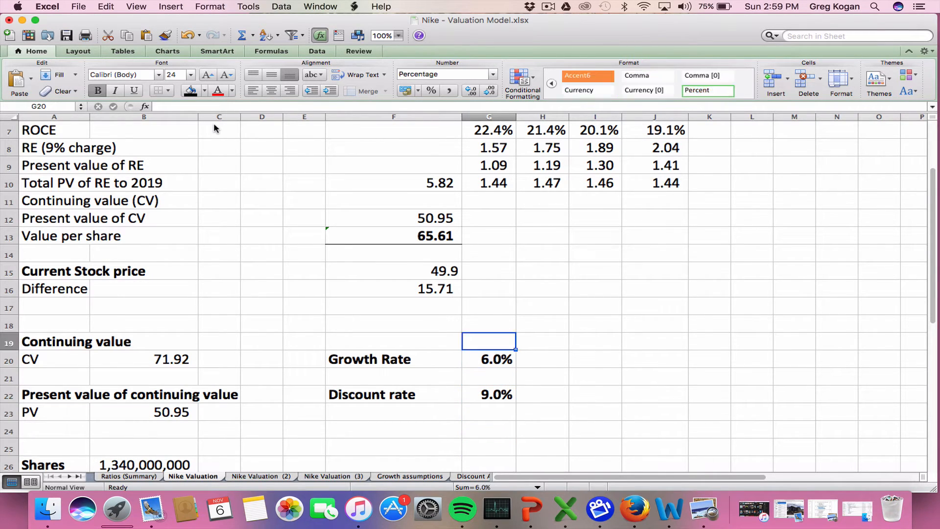
key(Left)
key(Up)
key(Up)
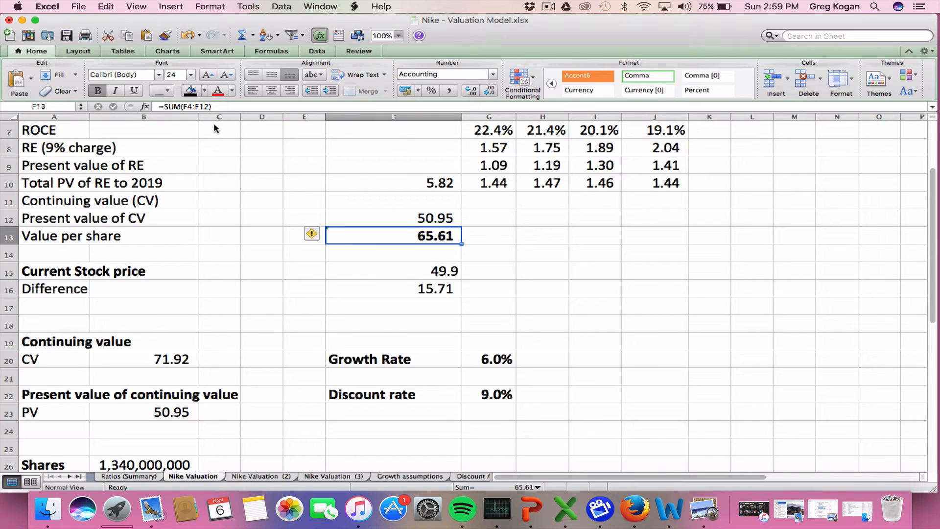
key(Down)
key(Down)
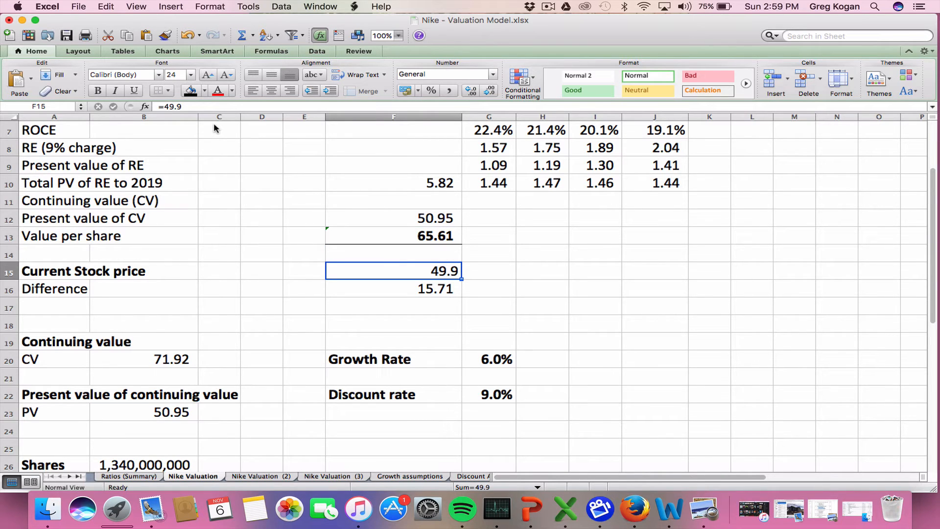
key(Down)
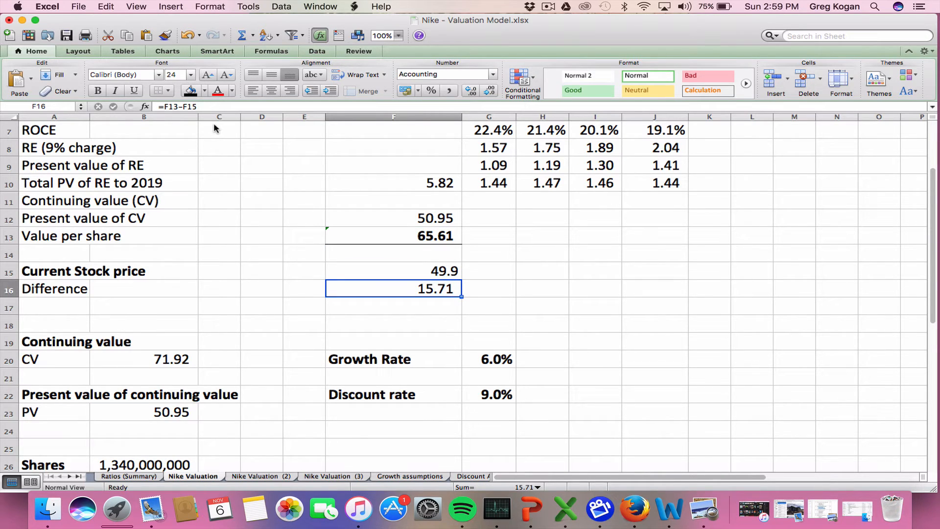
Add a bottom border to the Difference cell F16
click(169, 91)
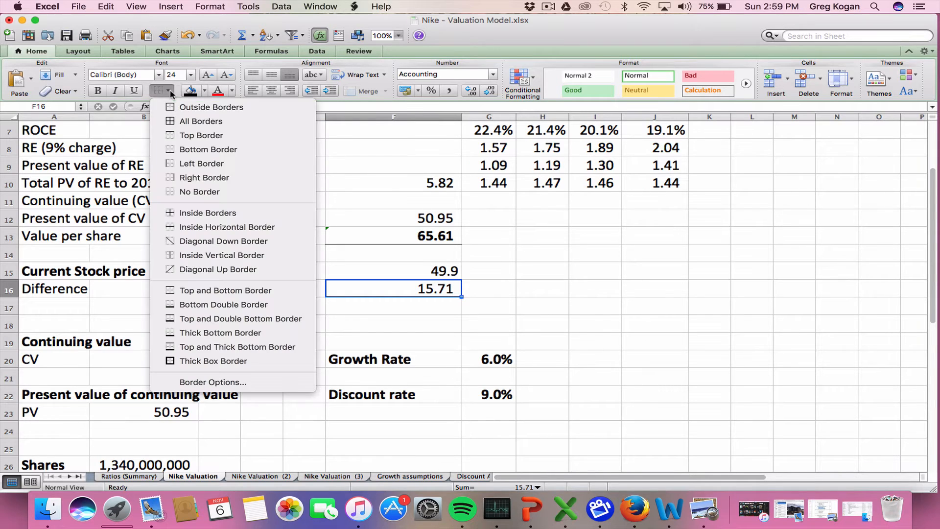
click(206, 154)
right_click(367, 306)
key(Escape)
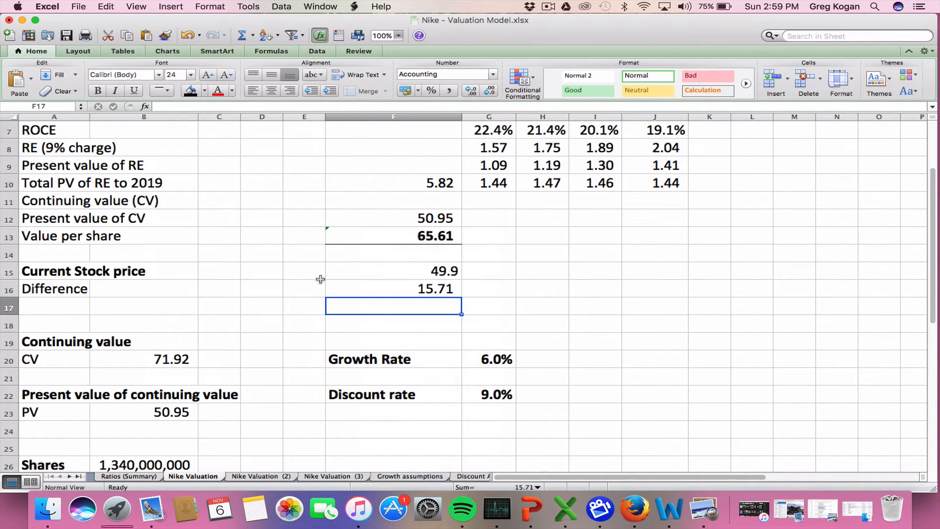
Fill the Difference cell F16 with light green
click(301, 273)
click(329, 285)
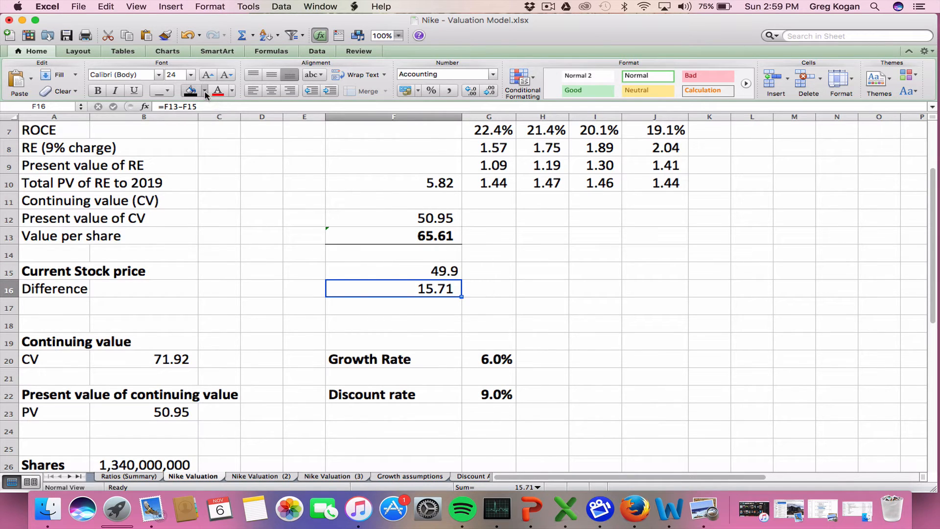
click(204, 92)
click(224, 179)
click(180, 298)
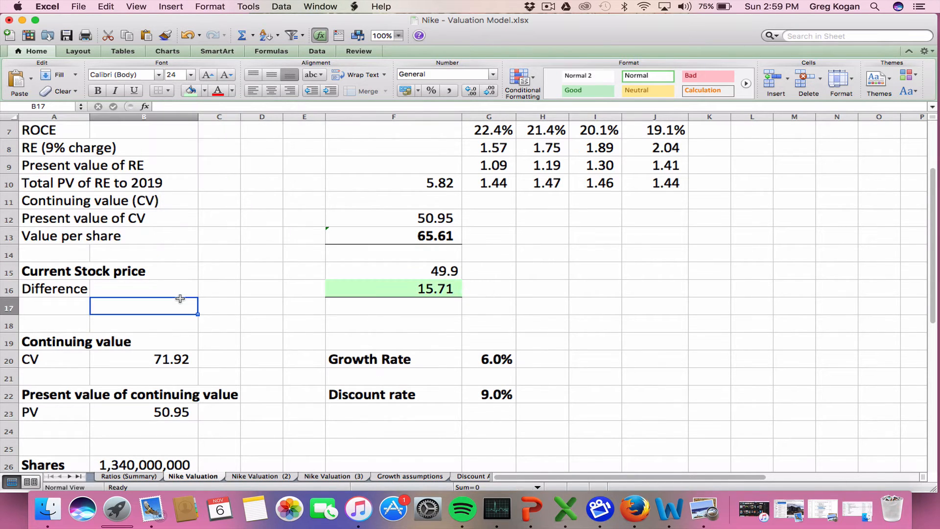
Reduce the Difference value in F16 to one decimal place
click(399, 291)
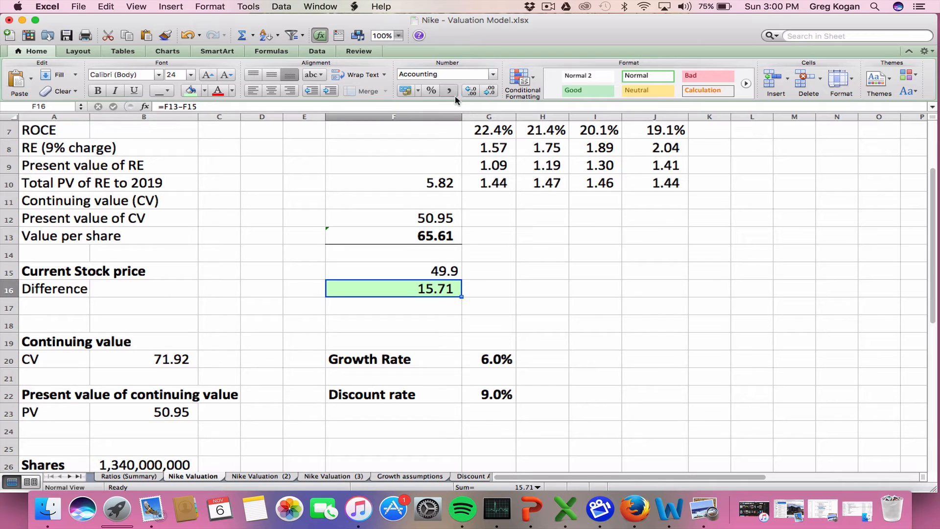
click(489, 91)
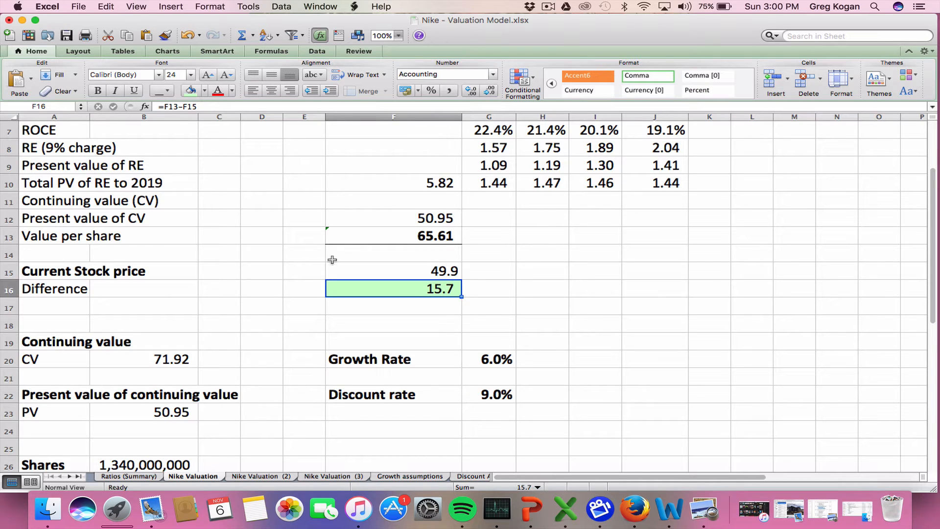
click(306, 264)
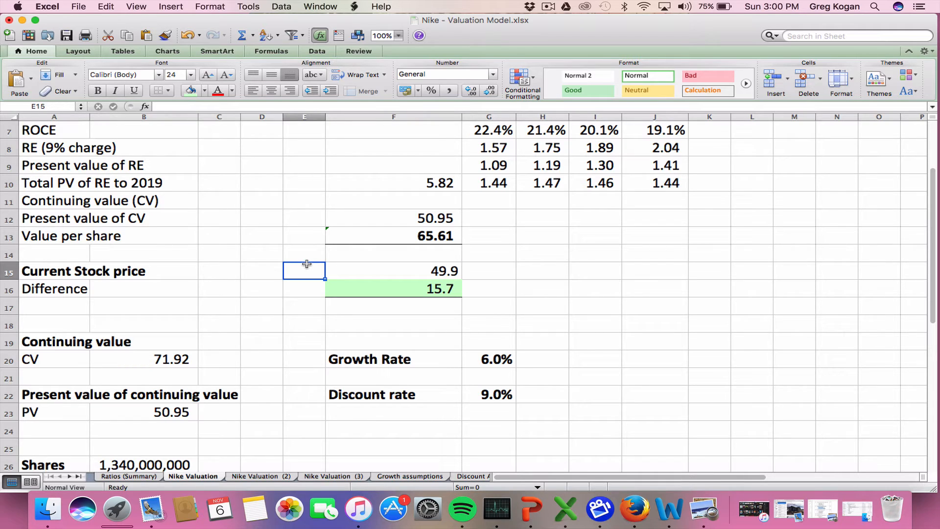
Examine the current stock price row and the cells beneath it down to the growth rate
key(Right)
key(Right)
key(Left)
key(Left)
key(Left)
key(Left)
key(Left)
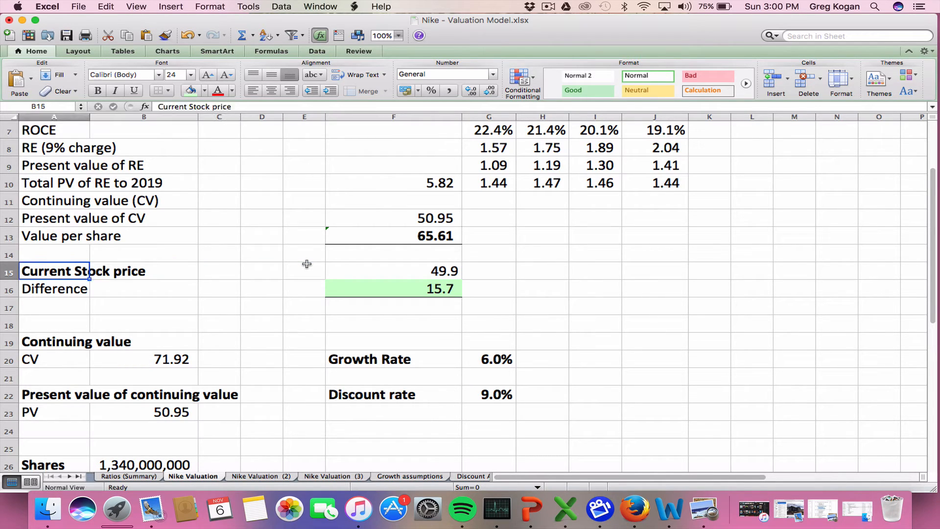
key(Right)
key(Right)
key(Right)
key(Right)
key(Right)
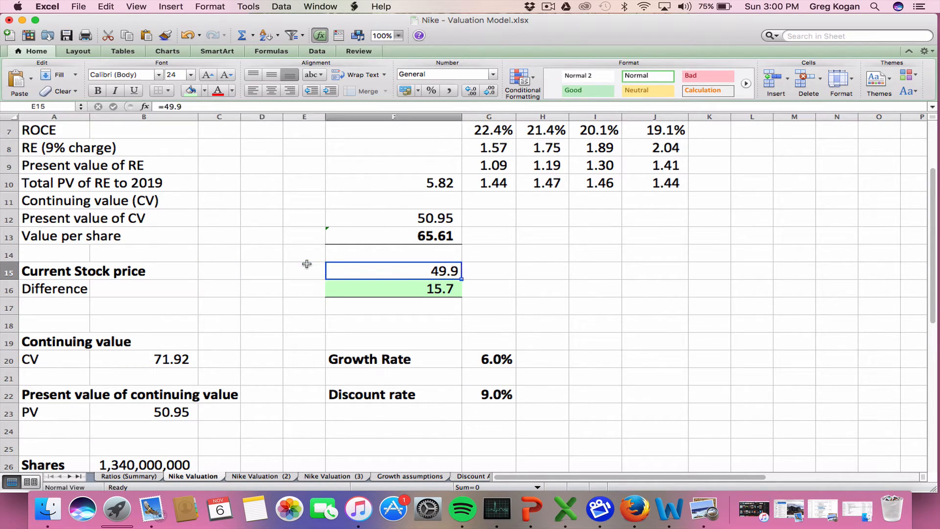
key(Down)
key(Down)
key(Down)
key(Down)
key(Down)
key(Up)
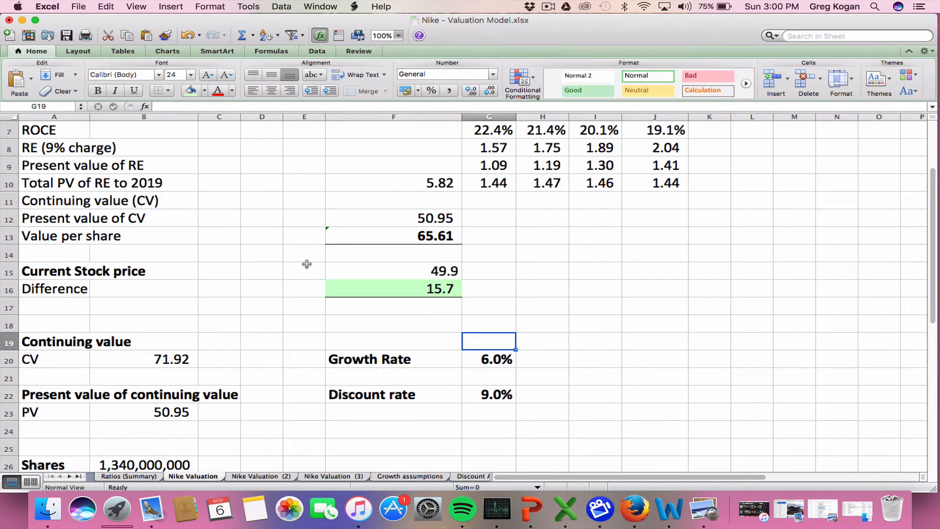
Set the growth rate in G20 to 4.9%
key(Up)
key(Down)
key(Down)
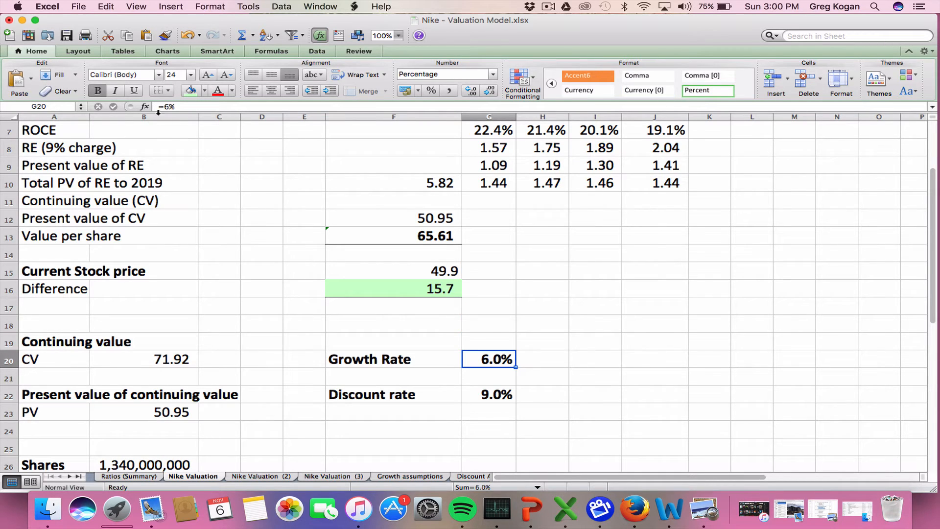
key(ctrl+u)
text(4.)
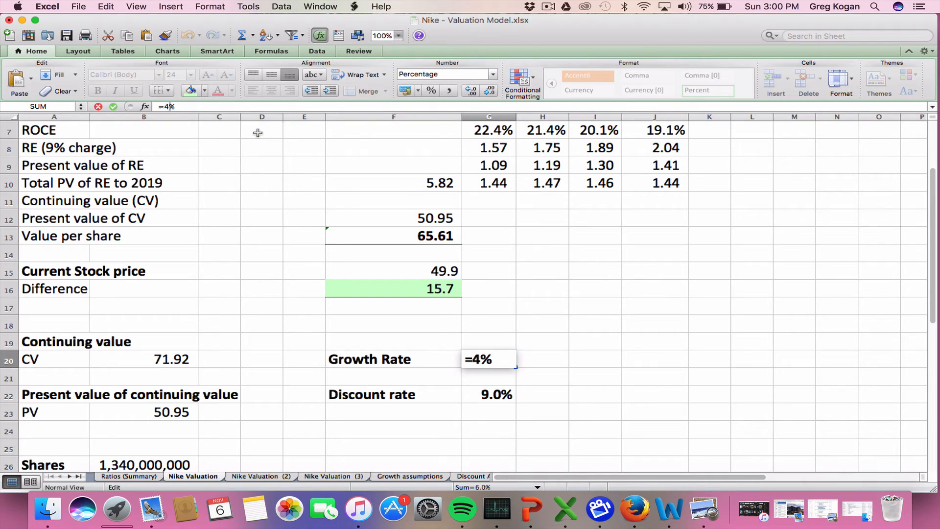
text(9)
key(Return)
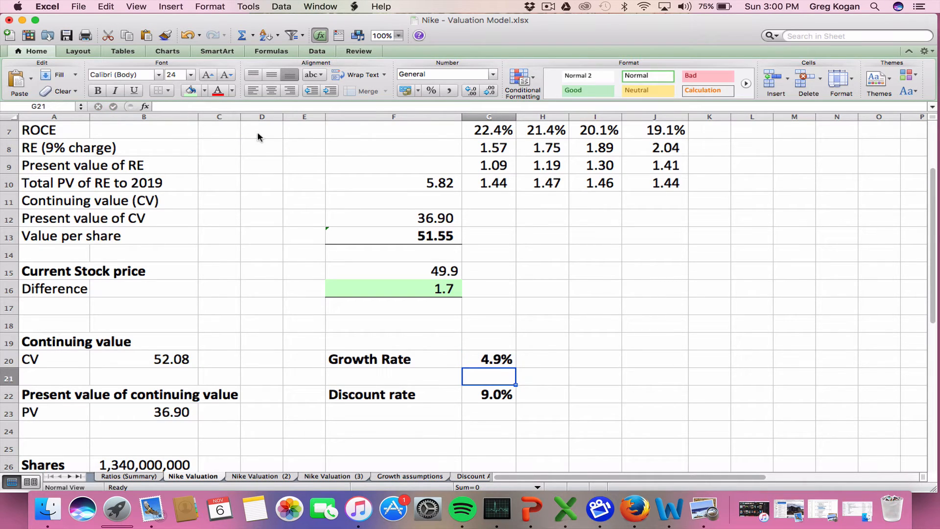
Set the growth rate in G20 to 4.3%
key(Up)
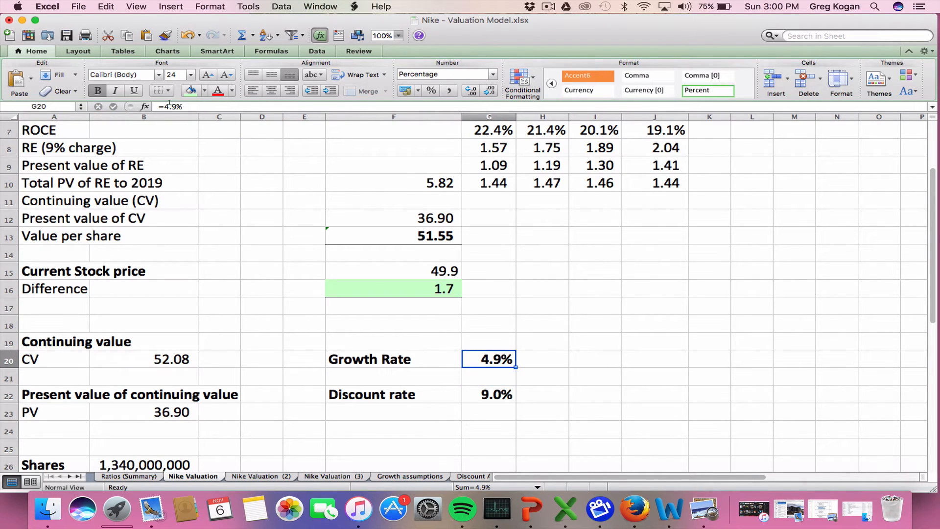
key(ctrl+u)
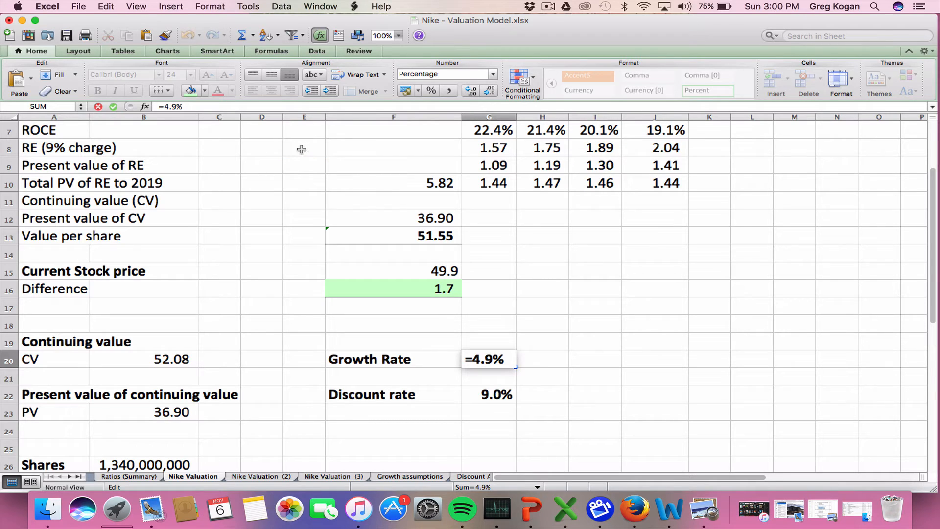
text(3)
key(Return)
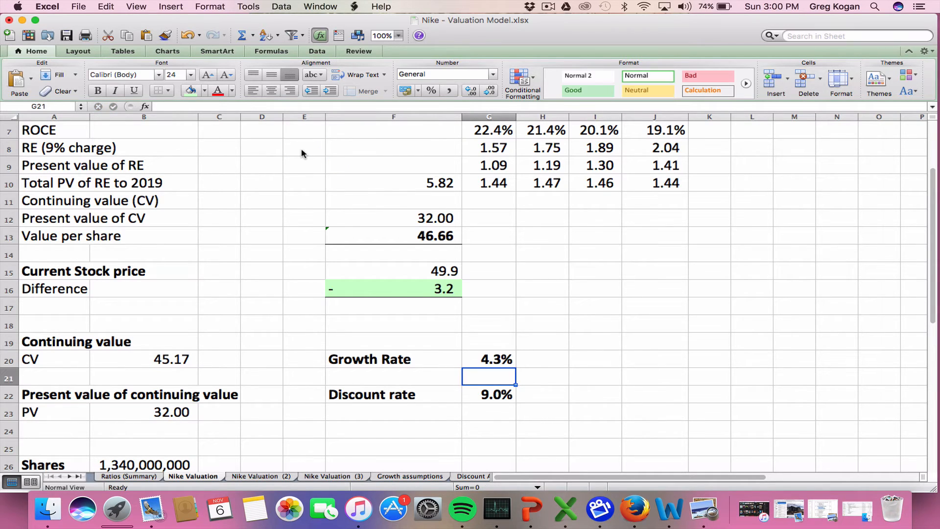
Compare the recalculated value per share with the current stock price and check the Difference
key(Up)
key(Up)
key(Up)
key(Up)
key(Up)
key(Up)
key(Up)
key(Up)
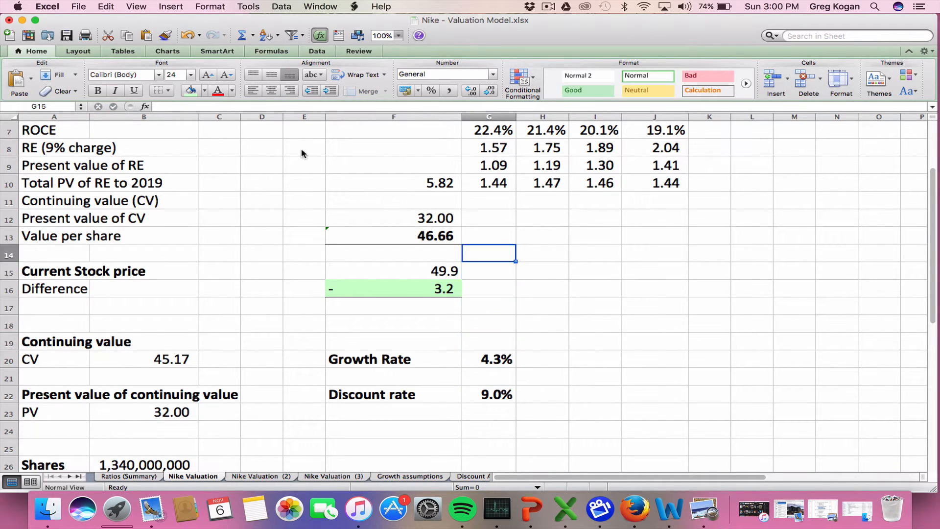
key(Left)
key(Left)
key(Down)
key(Down)
key(Down)
key(Down)
key(Down)
key(Down)
key(Down)
key(Right)
key(Right)
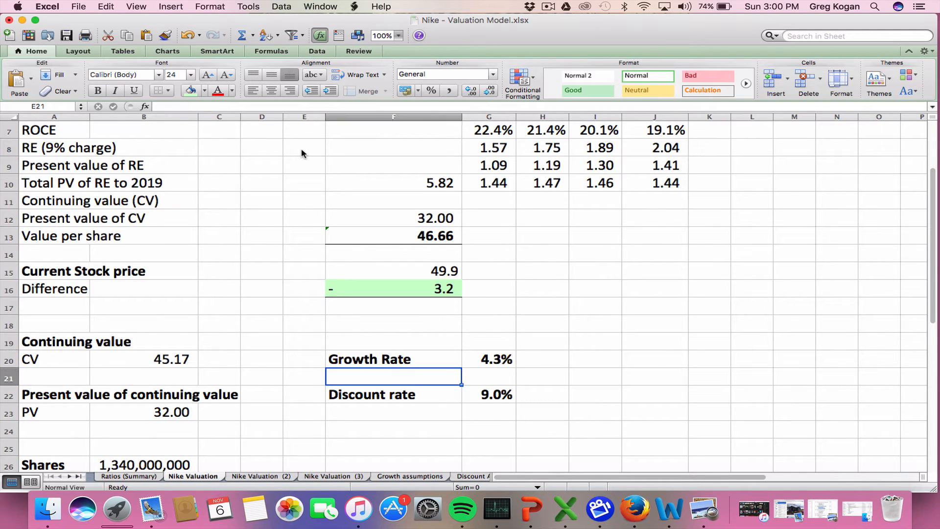
Set the growth rate in G20 to 4.7%
click(170, 107)
key(BackSpace)
text(7)
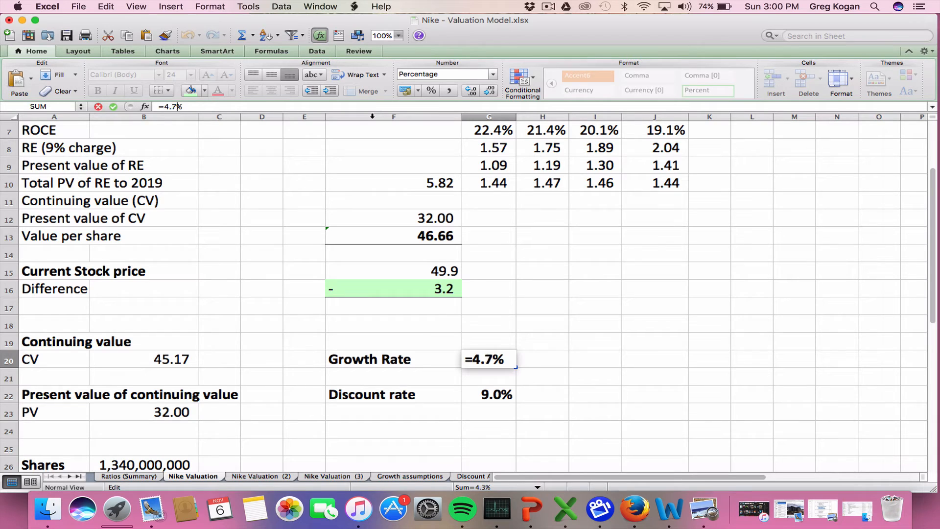
key(Return)
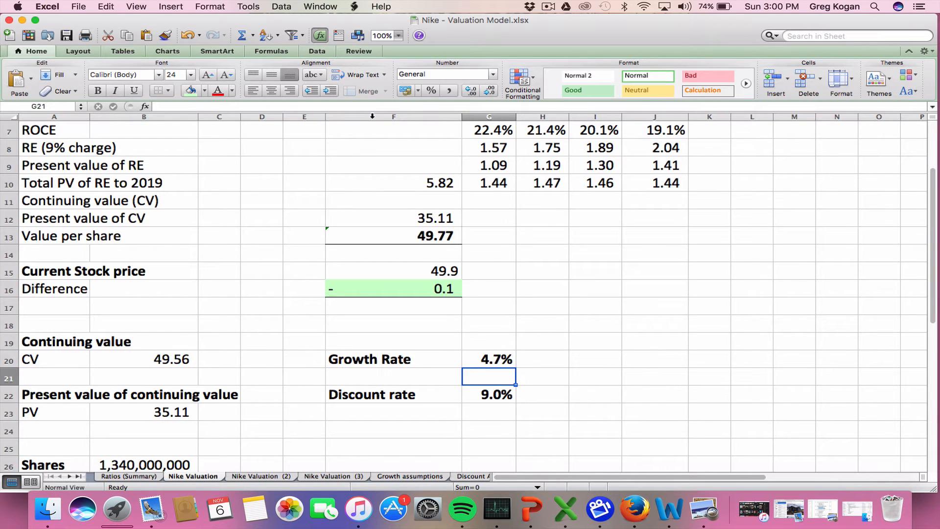
Check the Difference formula in F16 and the components that make up the value per share in column F
key(Up)
key(Up)
key(Left)
key(Up)
key(Up)
key(Up)
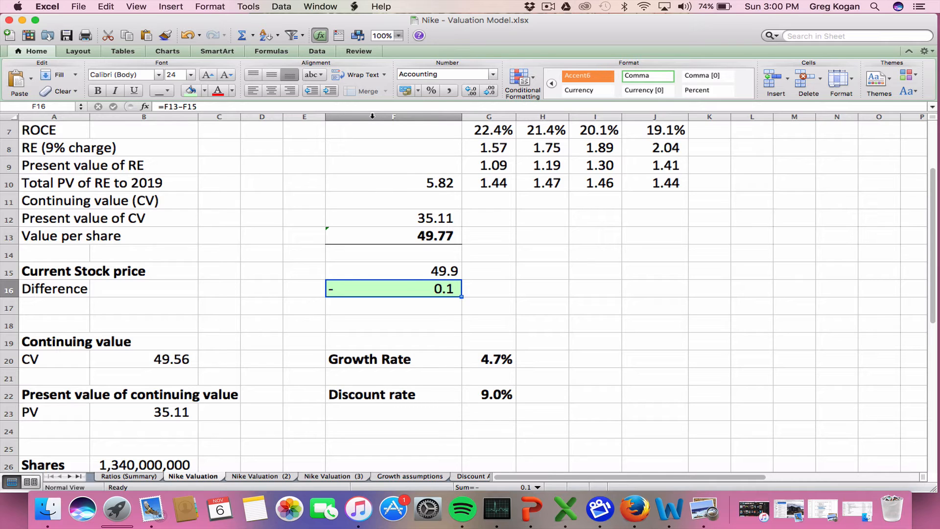
key(Up)
key(Up)
key(Up)
key(Up)
key(Up)
key(Up)
key(Up)
key(Up)
key(Up)
key(Up)
key(Up)
key(Up)
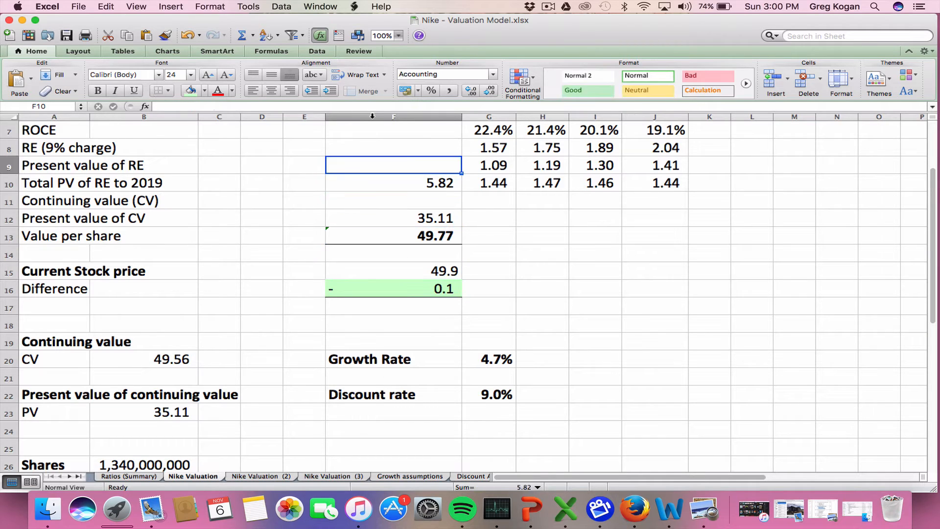
key(Left)
key(Left)
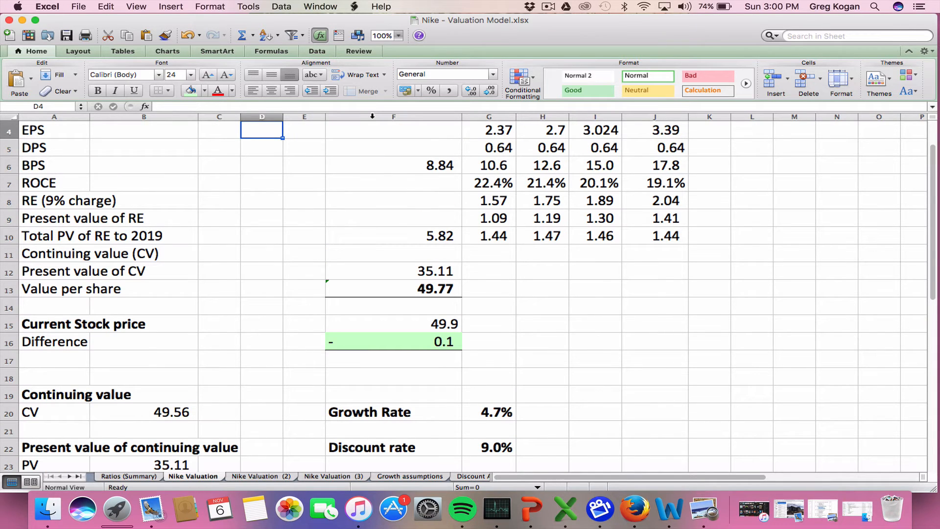
Calculate the BPS share of the value per share in E6 with the formula =F6/F13
key(Down)
key(Right)
key(Down)
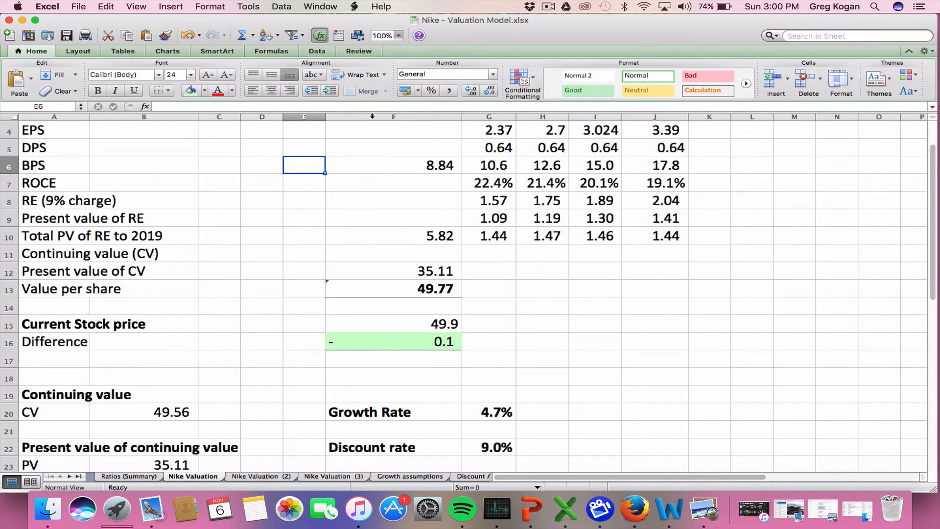
text(=)
key(Right)
key(Right)
key(Left)
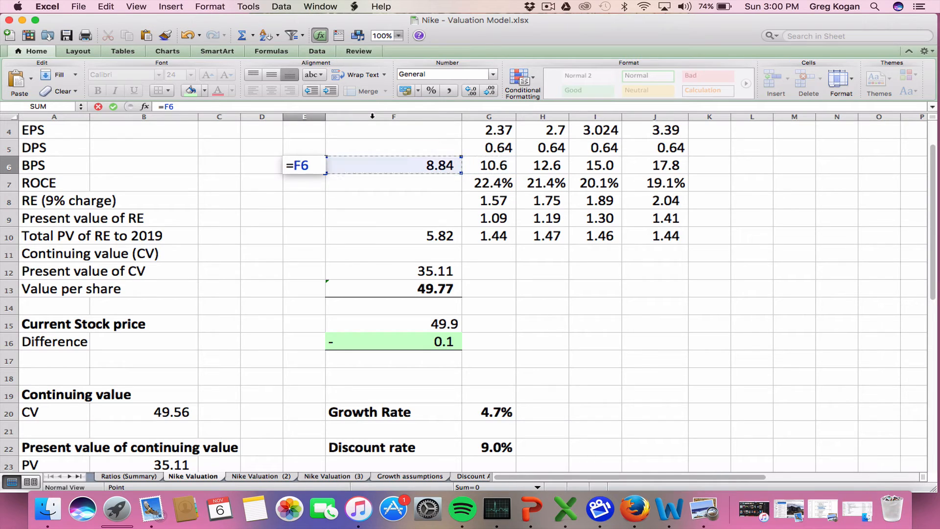
text(/)
key(Down)
key(Down)
key(Down)
key(Down)
key(Down)
key(Down)
key(Down)
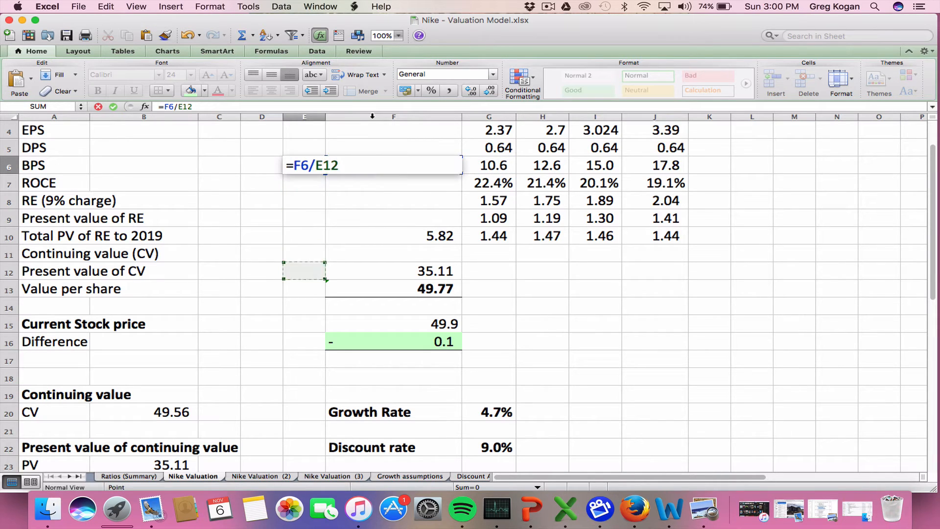
key(Right)
key(Return)
Calculate the share of the total PV of RE to 2019 in E10 with the formula =F10/F13
key(Down)
key(Down)
key(Down)
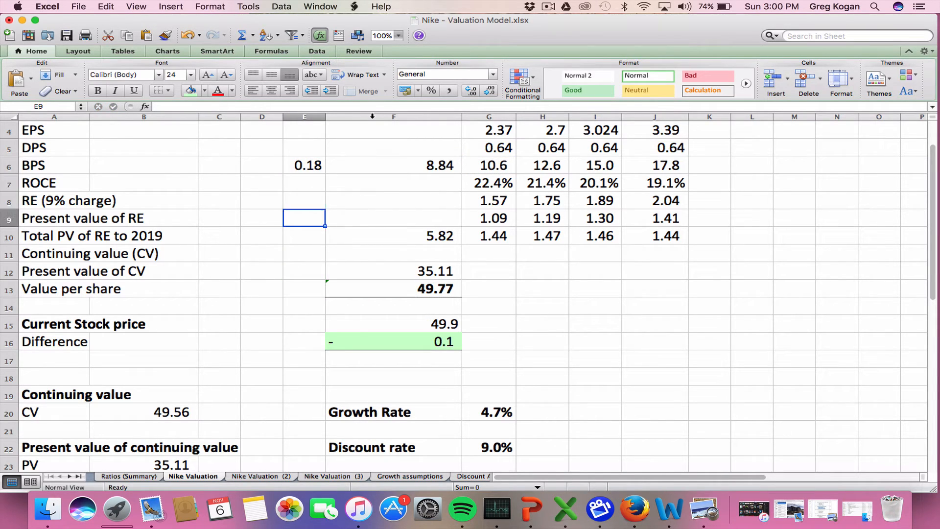
text(=)
key(Right)
key(Right)
key(Left)
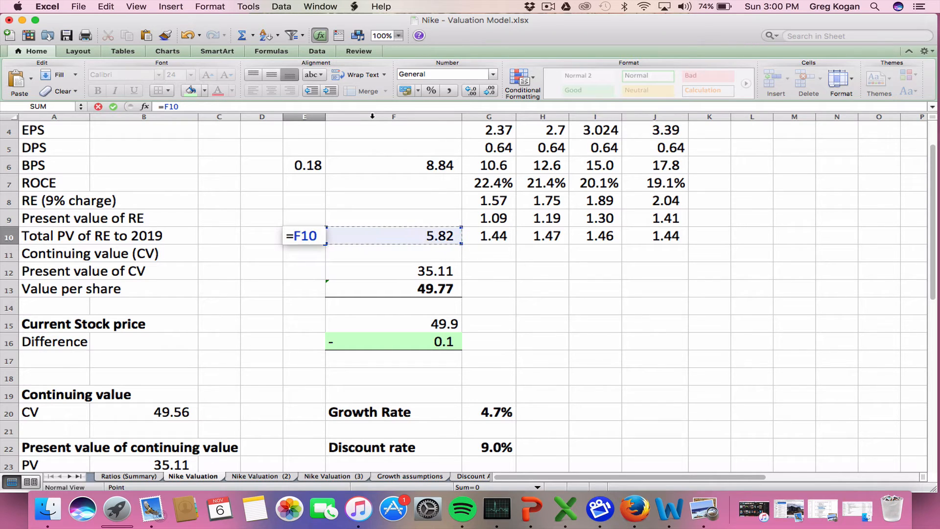
text(/)
key(Down)
key(Down)
key(Down)
key(Down)
key(Right)
key(Up)
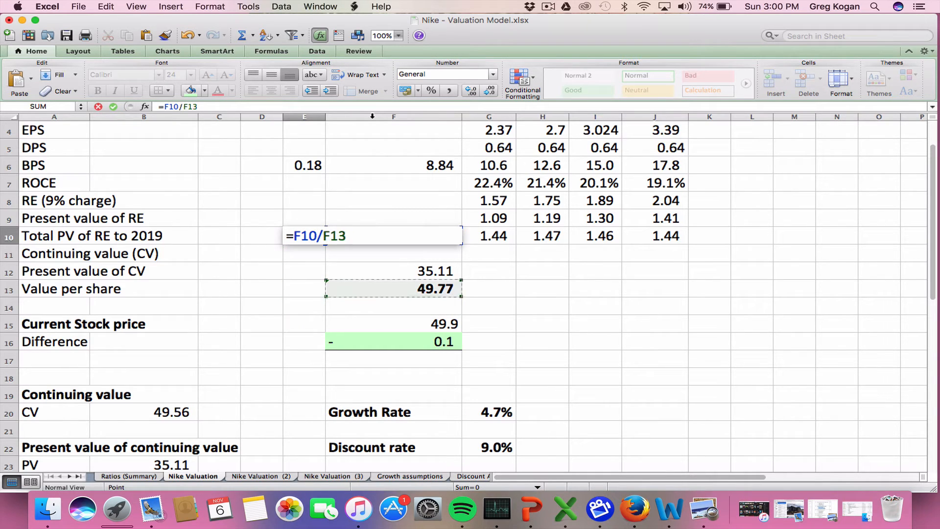
key(Return)
Calculate the share of the present value of CV in E12 with the formula =F12/F13
key(Up)
key(Down)
key(Down)
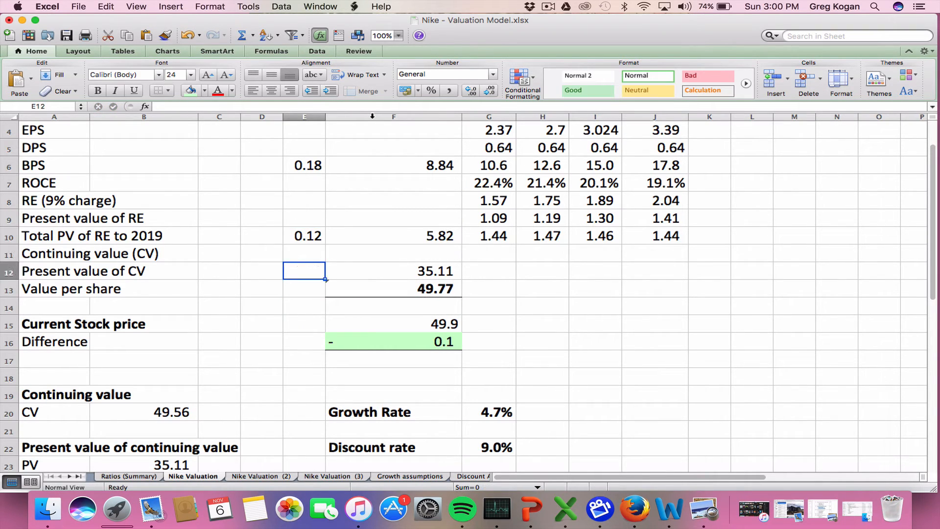
text(=)
key(Right)
text(/)
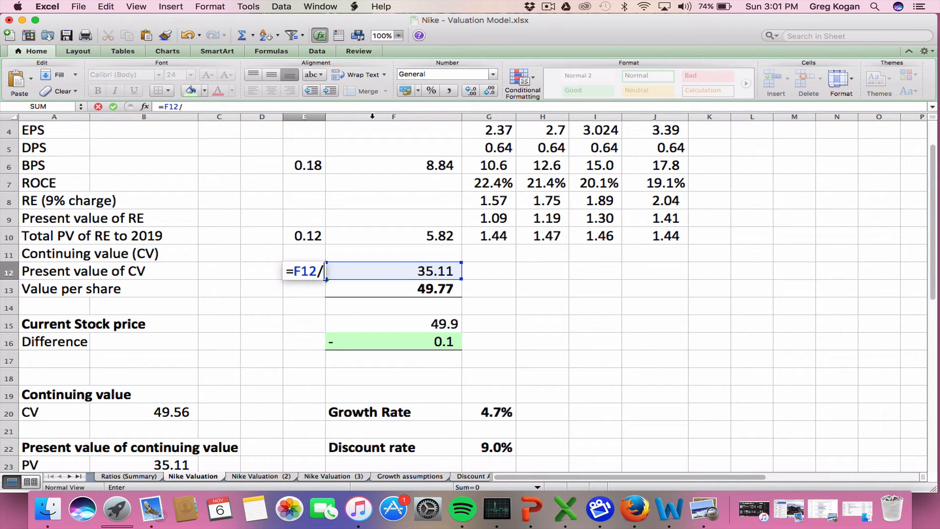
key(Up)
Format the share calculations in E6:E12 as percentages
key(Up)
key(Down)
key(Down)
key(Down)
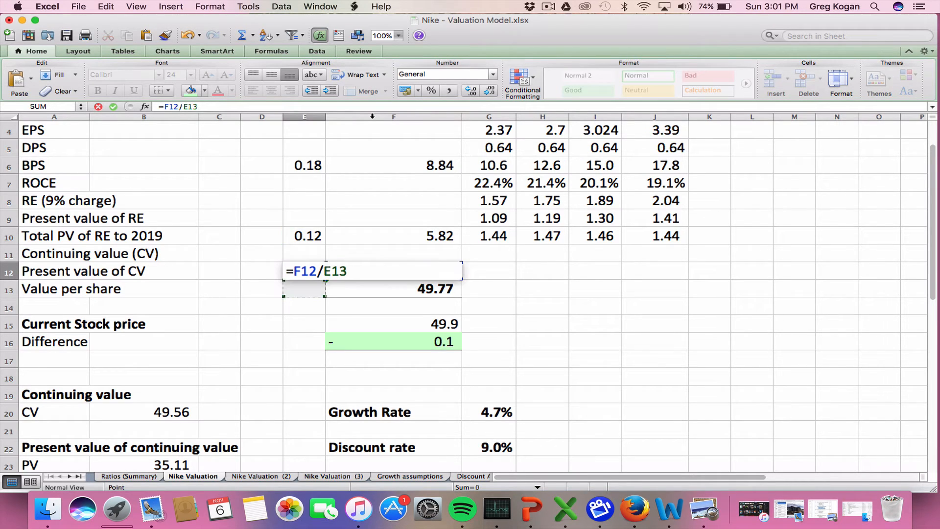
key(Right)
key(Return)
key(Up)
key(Up)
key(Up)
key(Up)
key(Up)
key(Up)
key(Up)
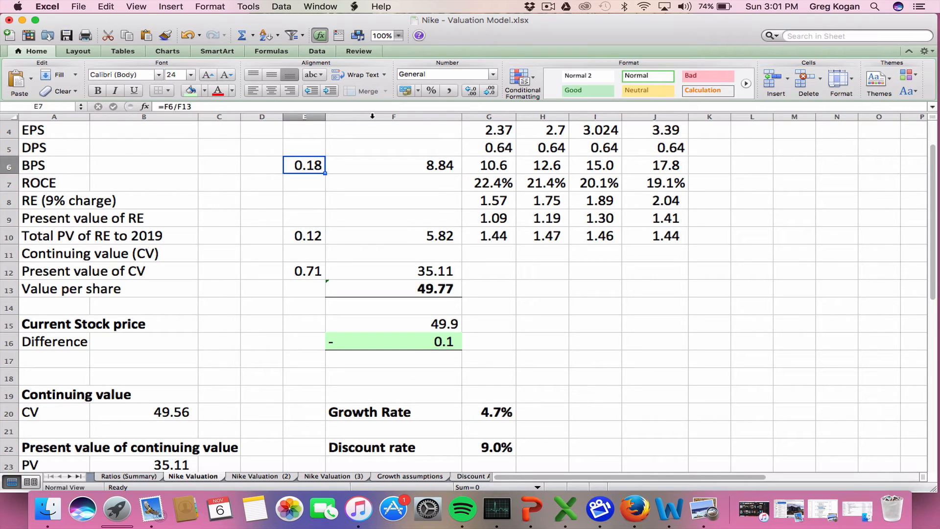
key(shift+Down)
key(shift+Down)
key(shift+Down)
key(shift+Down)
key(shift+Down)
key(shift+Down)
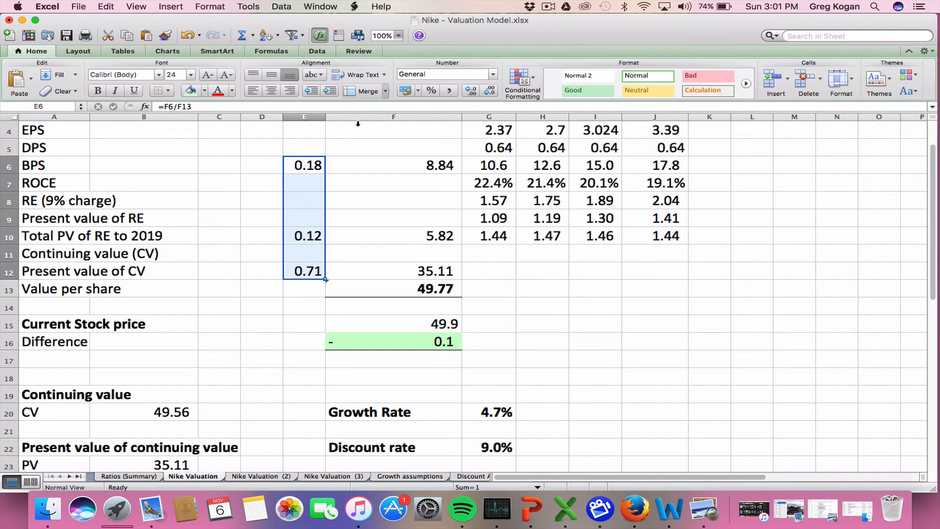
click(430, 91)
Review the percentage breakdown in column E together with the header rows of the valuation
double_click(296, 166)
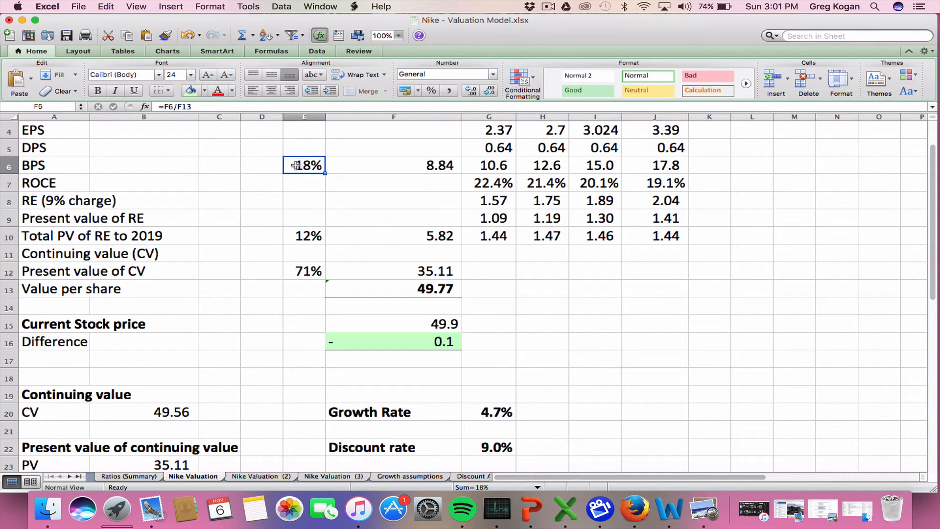
key(Escape)
click(393, 152)
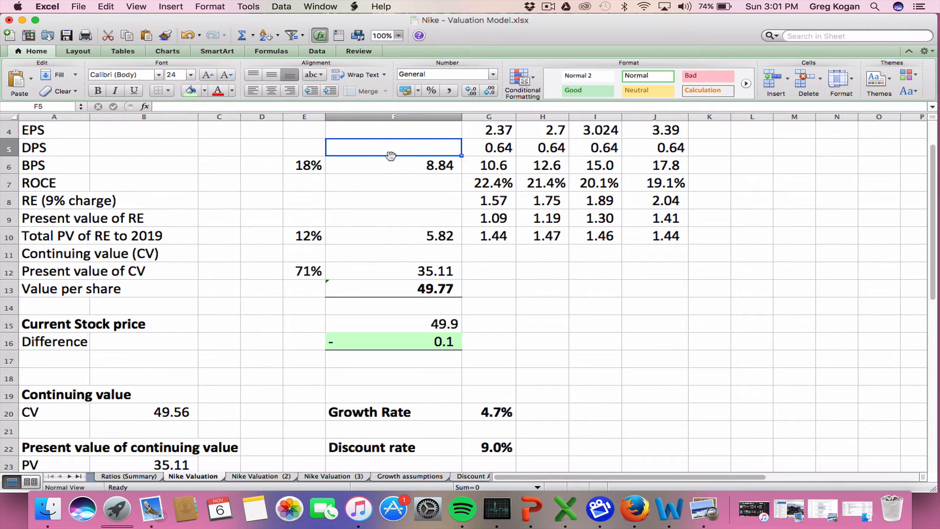
key(Down)
key(Up)
key(Up)
key(Up)
key(Up)
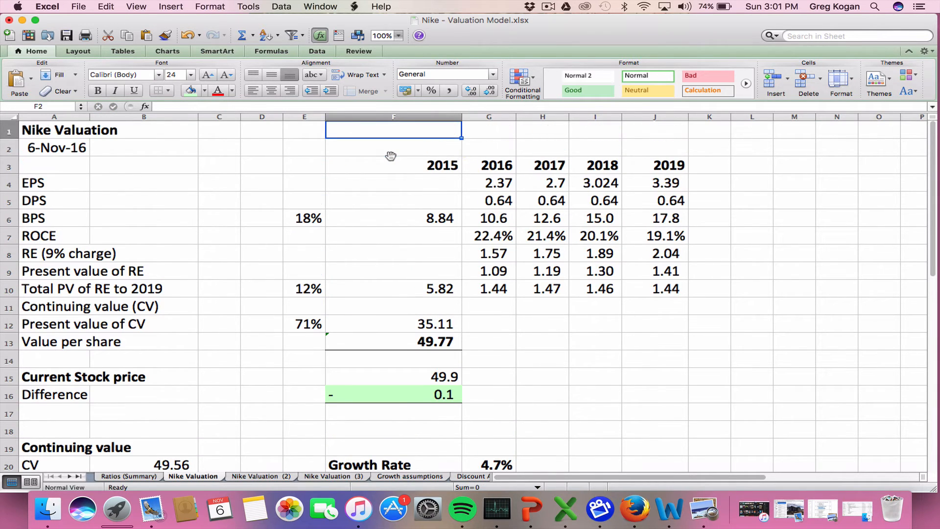
Examine the BPS value in F6 and its share in E6 alongside the share of the total PV of RE in E10
key(Down)
key(Down)
key(Down)
key(Down)
key(Down)
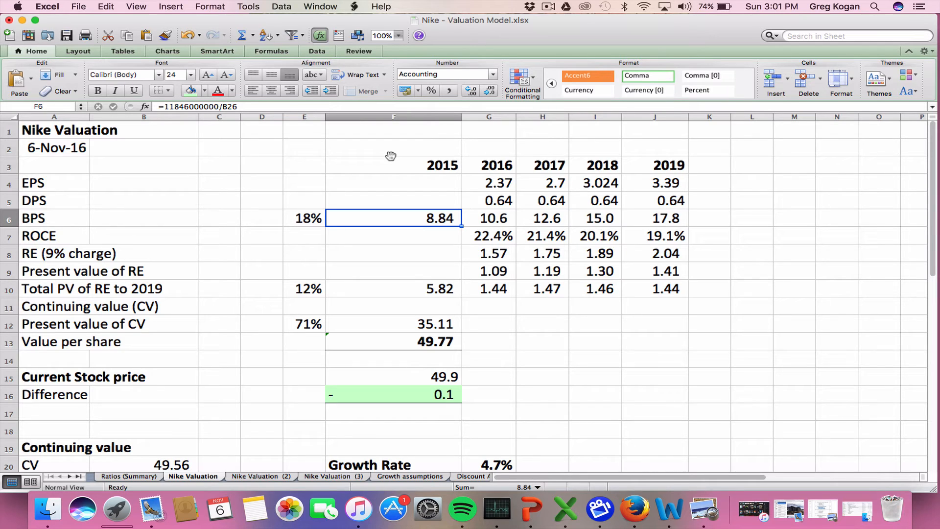
key(Left)
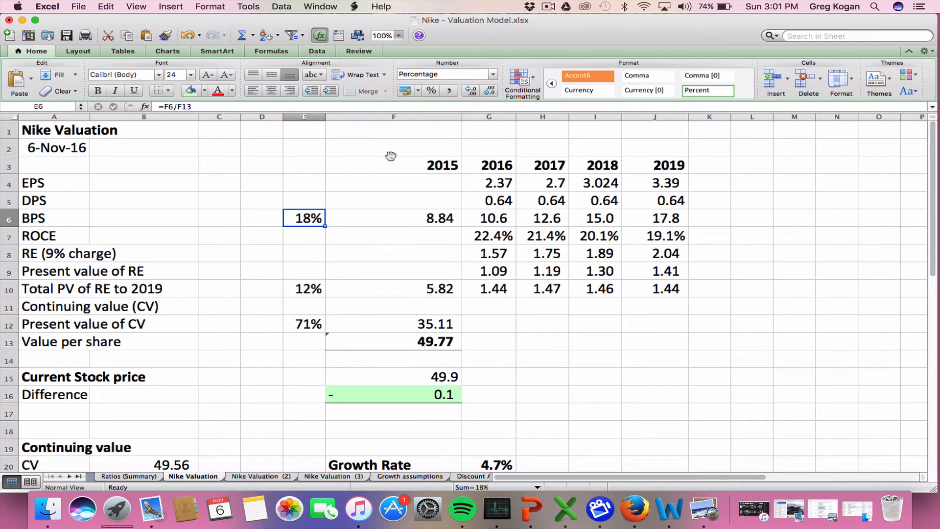
key(Down)
key(Down)
key(Down)
key(Down)
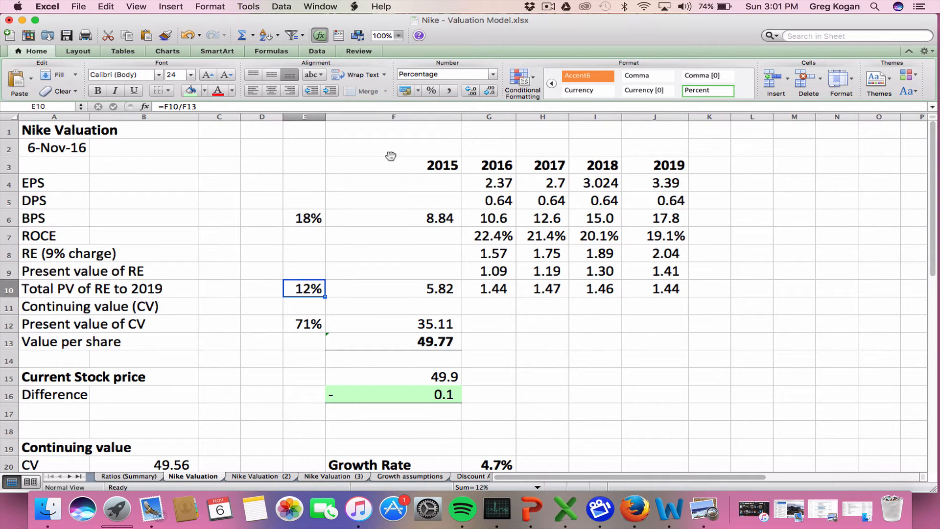
key(Up)
key(Up)
key(Up)
key(Up)
key(Right)
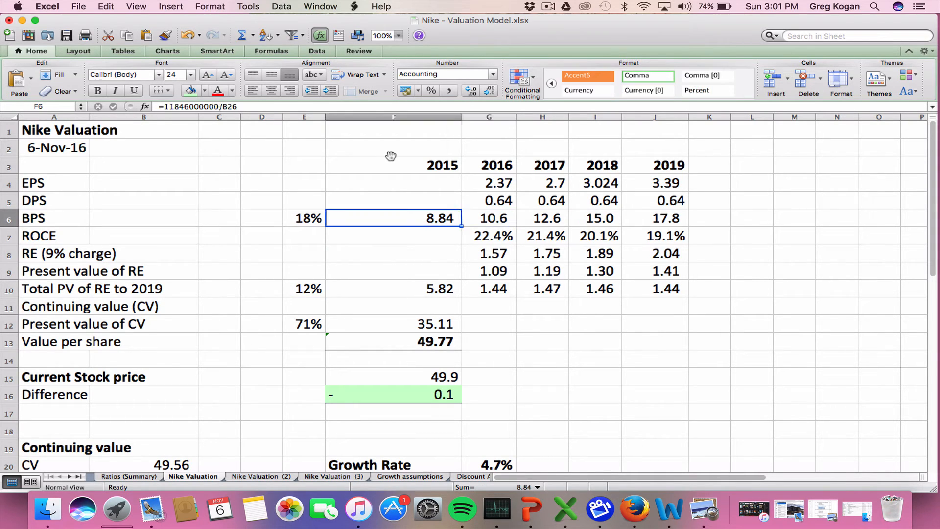
key(Down)
key(Down)
key(Down)
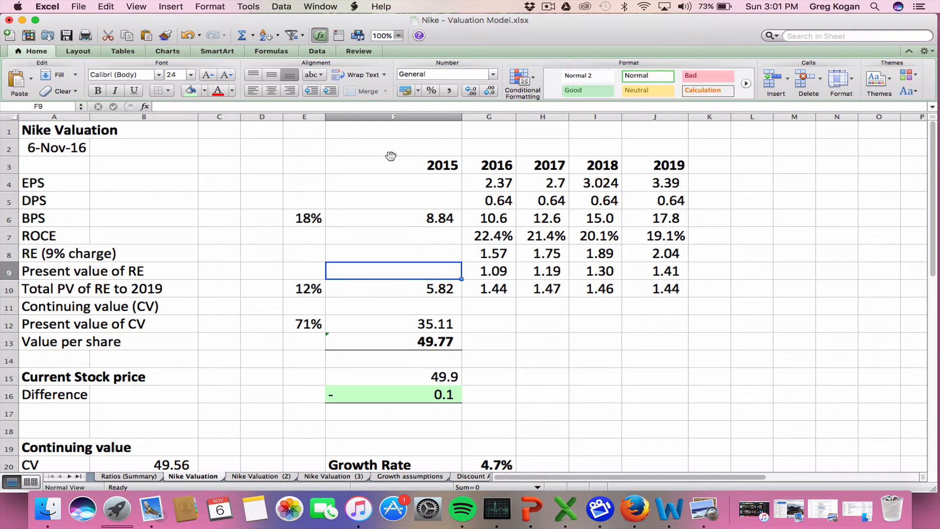
Examine the Total PV of RE to 2019 row, from its label and share in E10 across to the 2016 amount
key(Down)
key(Left)
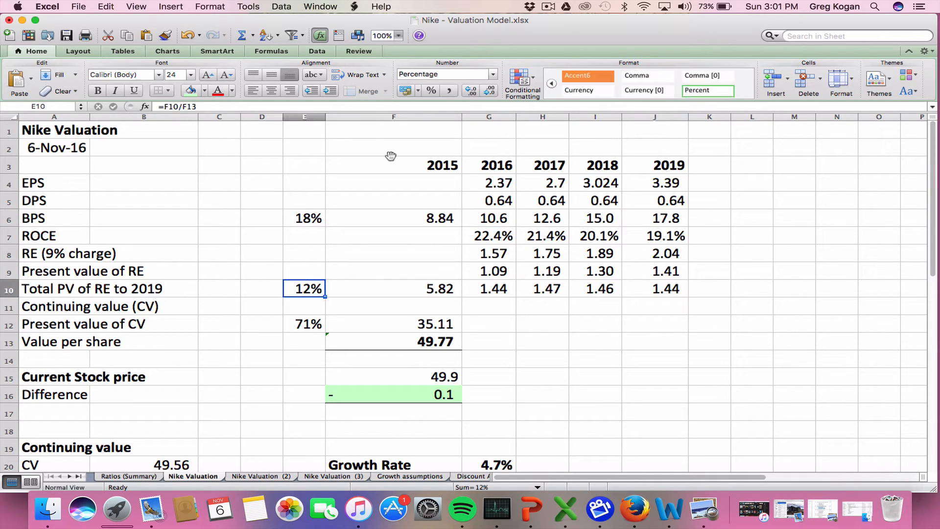
key(Left)
key(Left)
key(Left)
key(Right)
key(Right)
key(Right)
key(Right)
key(Right)
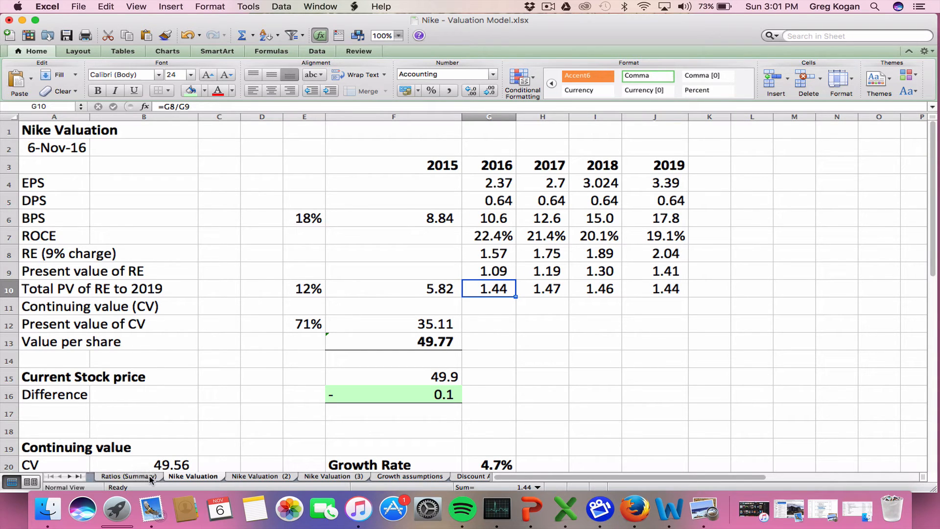
Check Nike's income statement history on the Ratios (Summary) sheet and the MarketWatch page in Firefox, and return to the Nike Valuation sheet in Excel
click(129, 476)
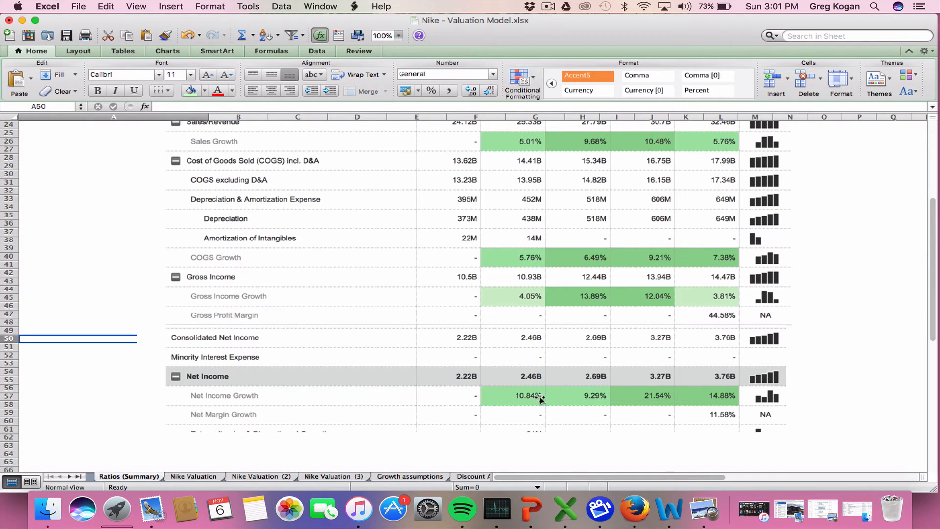
key(super+Tab)
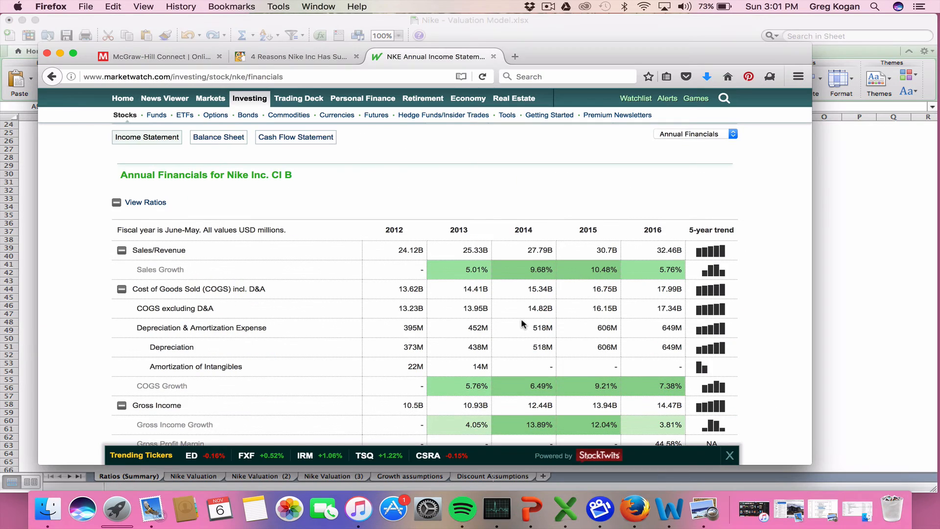
key(super+Tab)
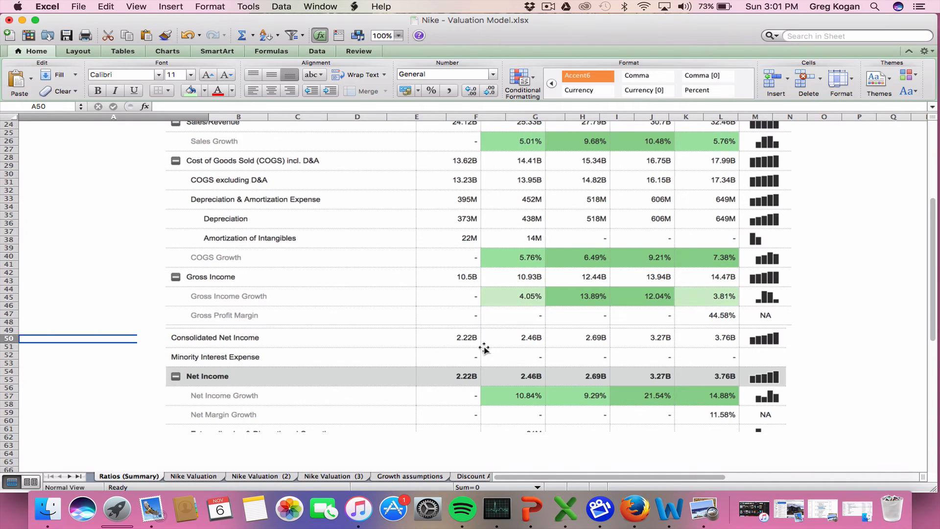
click(212, 476)
Compare the total PV of RE to 2019 in F10 with its percentage share in E10
click(371, 278)
key(Down)
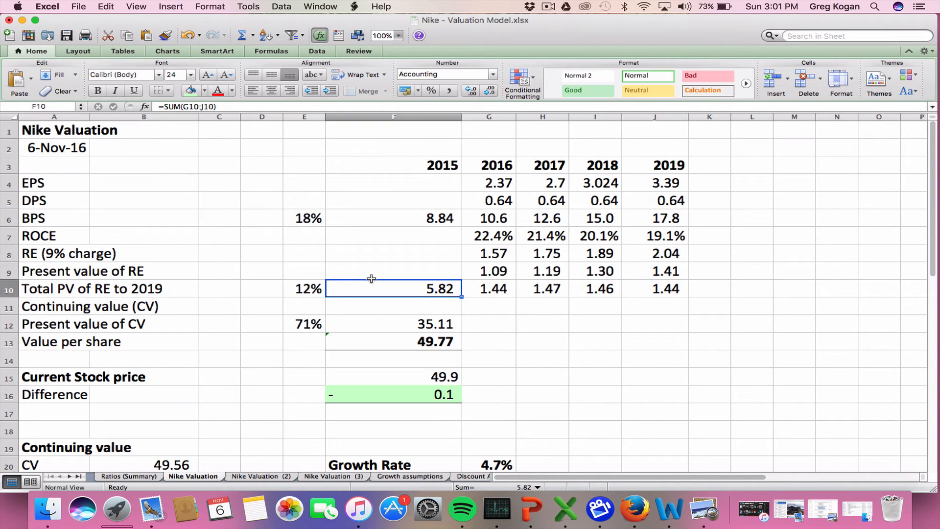
key(Left)
key(Left)
key(Right)
key(Right)
key(Left)
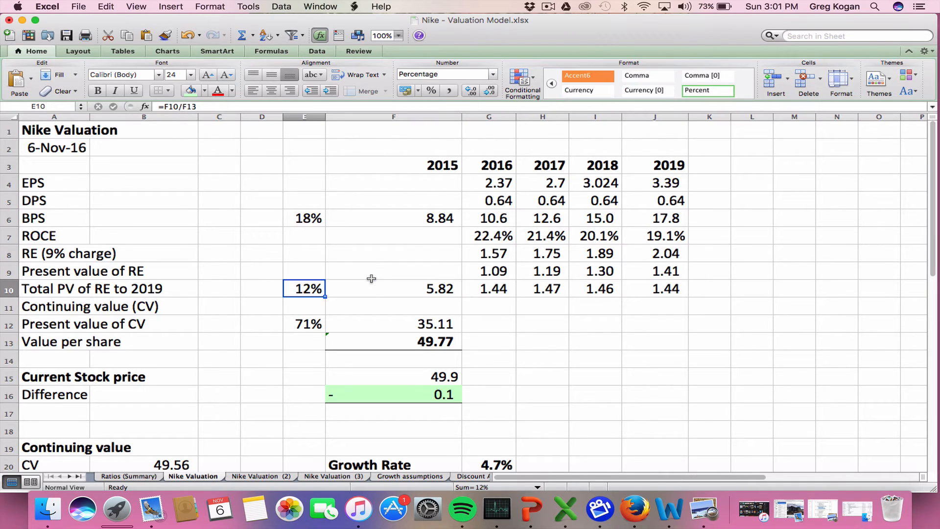
key(Right)
key(Left)
Make the share of the present value of CV in E12 bold and give the cell an outside border
click(334, 308)
click(299, 291)
click(314, 323)
key(super+b)
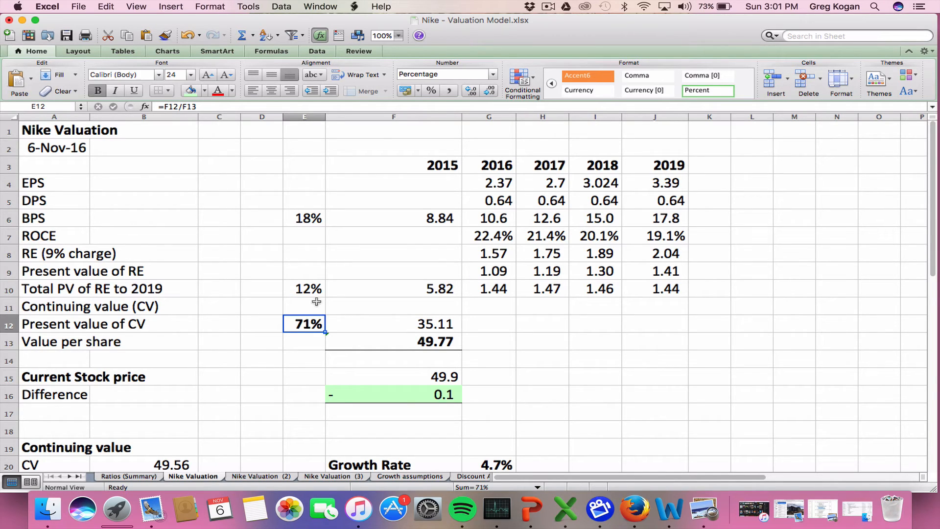
click(167, 91)
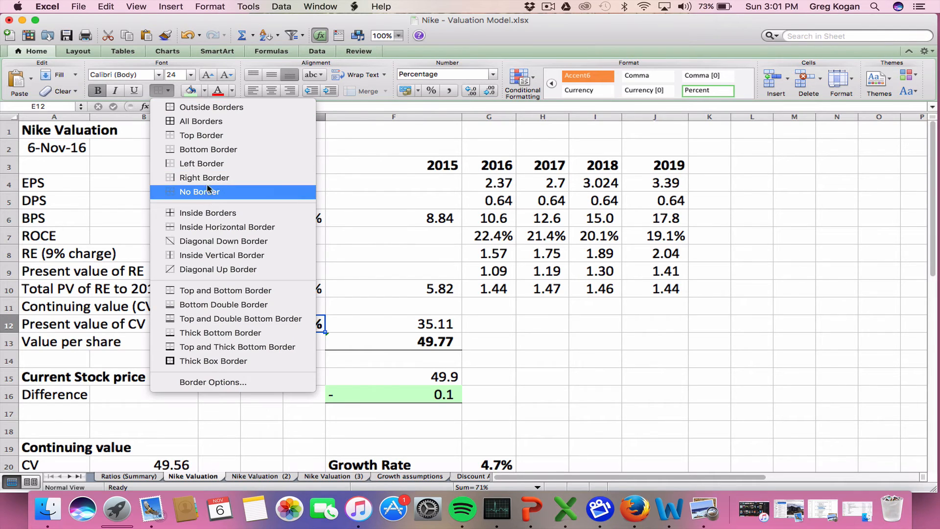
click(206, 106)
click(256, 358)
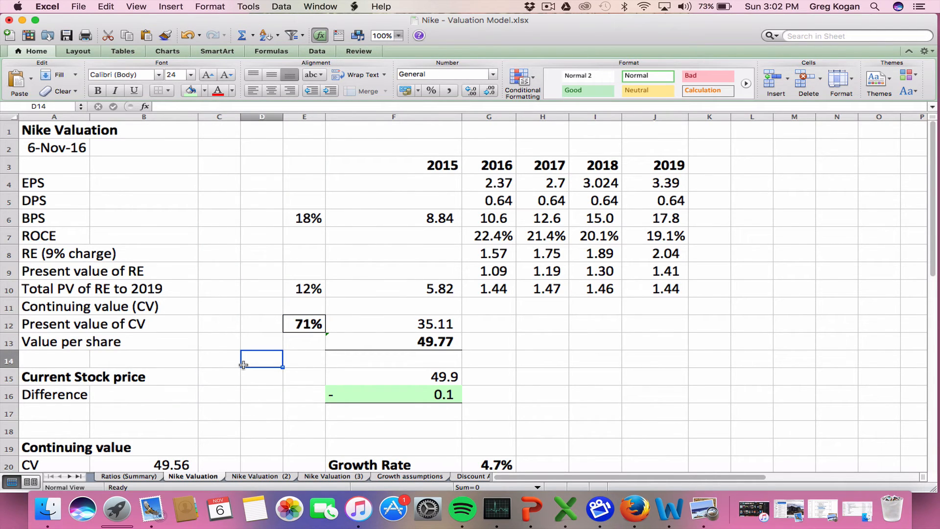
Inspect the formula behind the present value of CV in F12 beside its share in E12
click(302, 326)
click(407, 311)
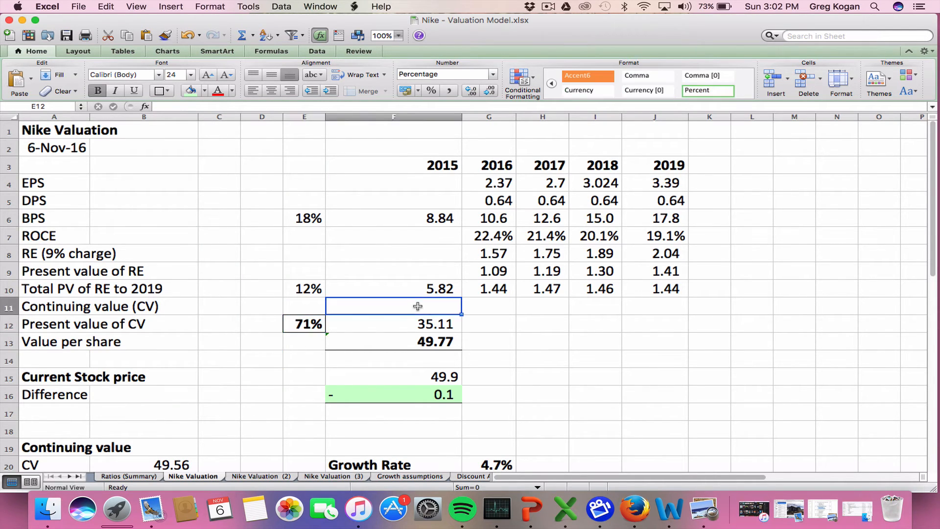
click(411, 325)
double_click(411, 325)
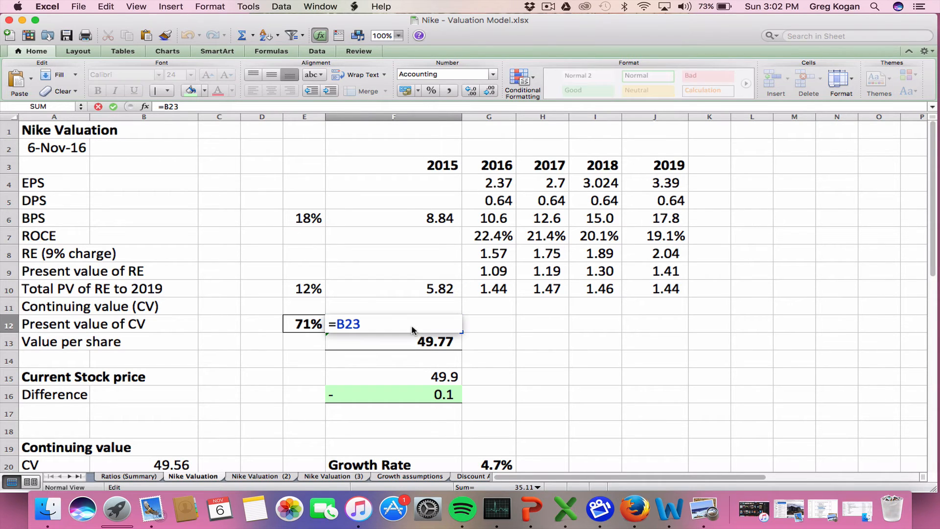
key(Escape)
scroll(126, 384, down, 3)
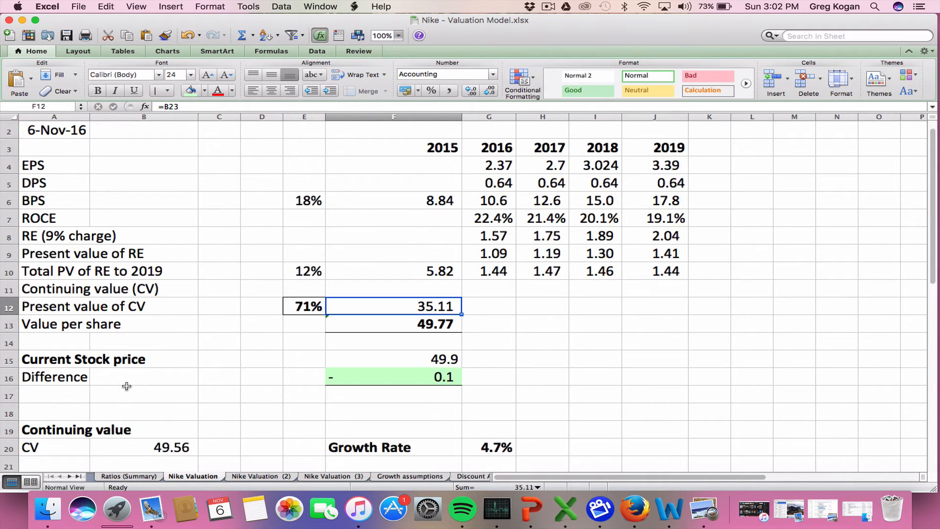
Examine the continuing value formula in B20 and trace the residual earnings, growth rate and discount rate cells it references
double_click(135, 409)
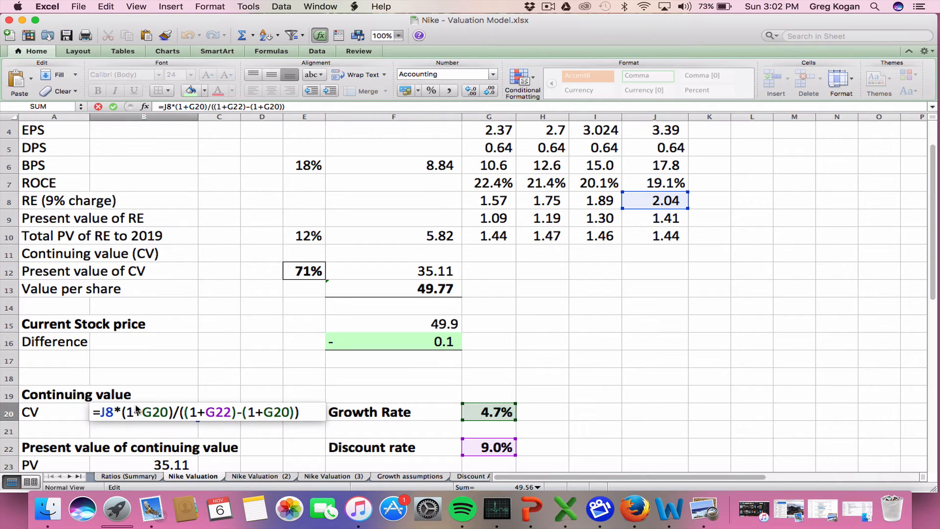
key(Escape)
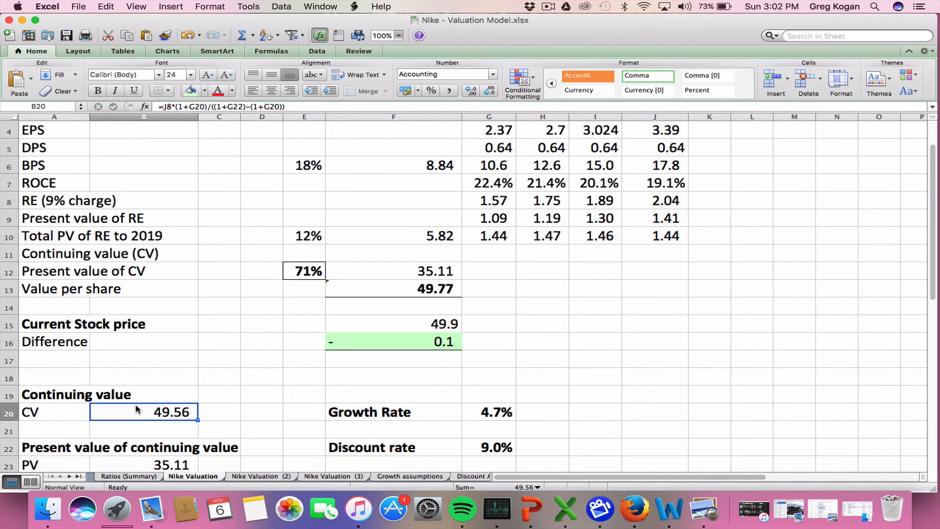
scroll(135, 403, down, 10)
scroll(209, 361, right, 5)
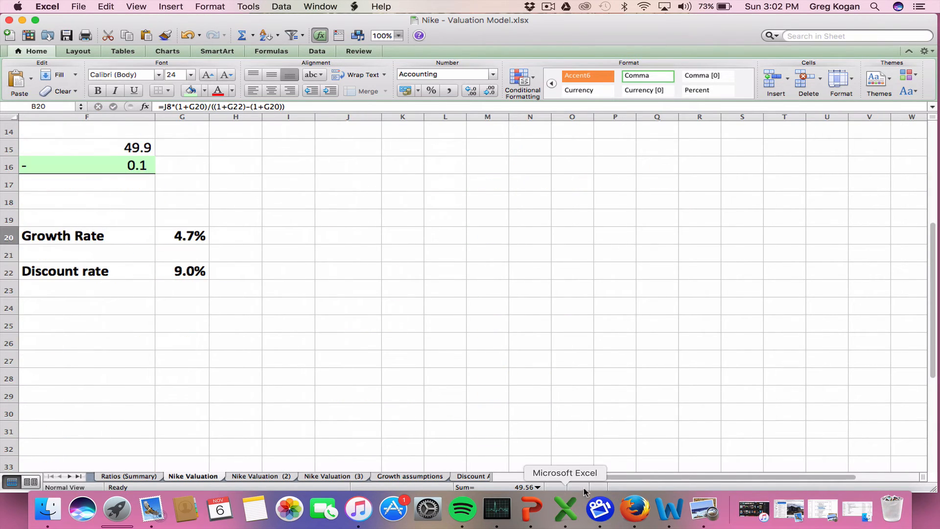
drag(607, 476, 489, 476)
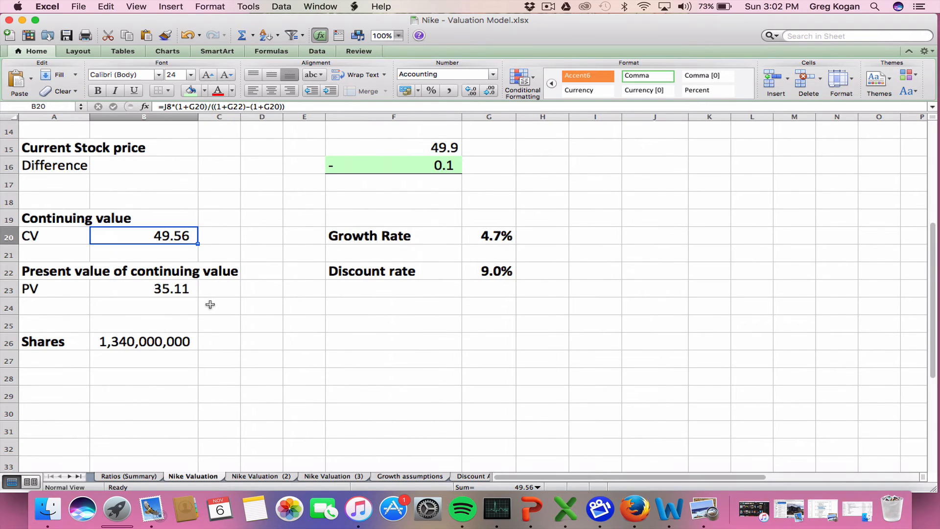
double_click(149, 237)
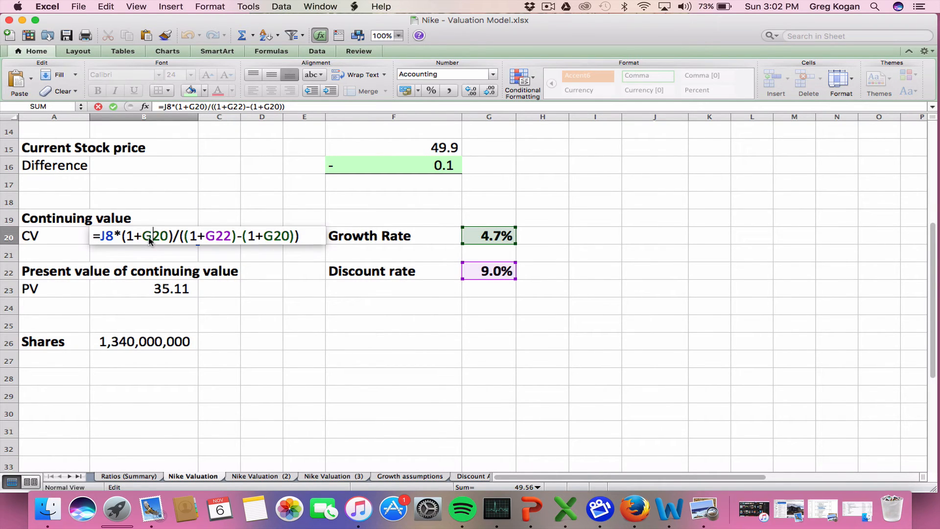
key(Escape)
scroll(150, 216, up, 4)
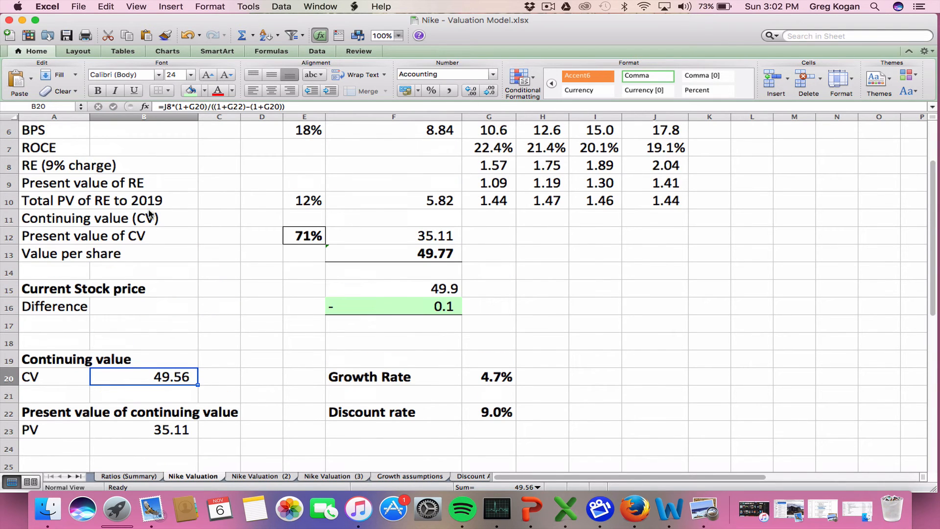
double_click(127, 377)
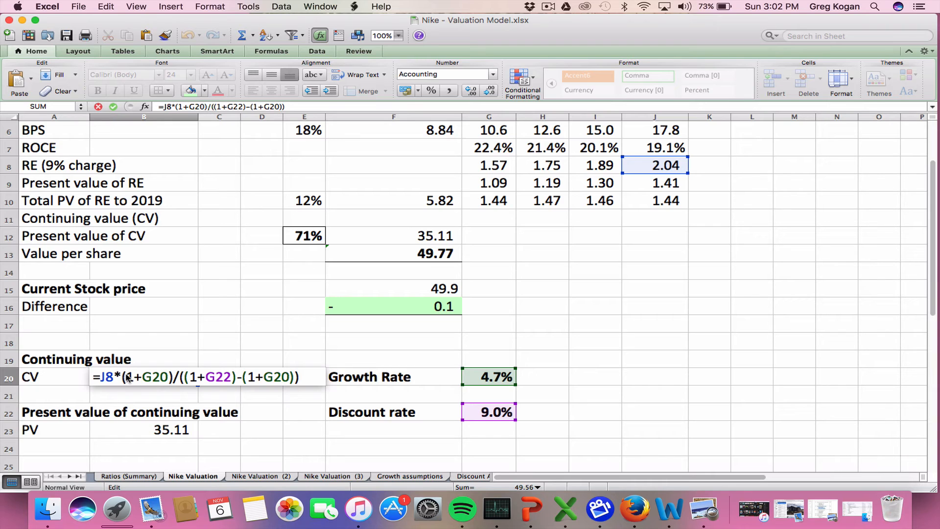
key(Escape)
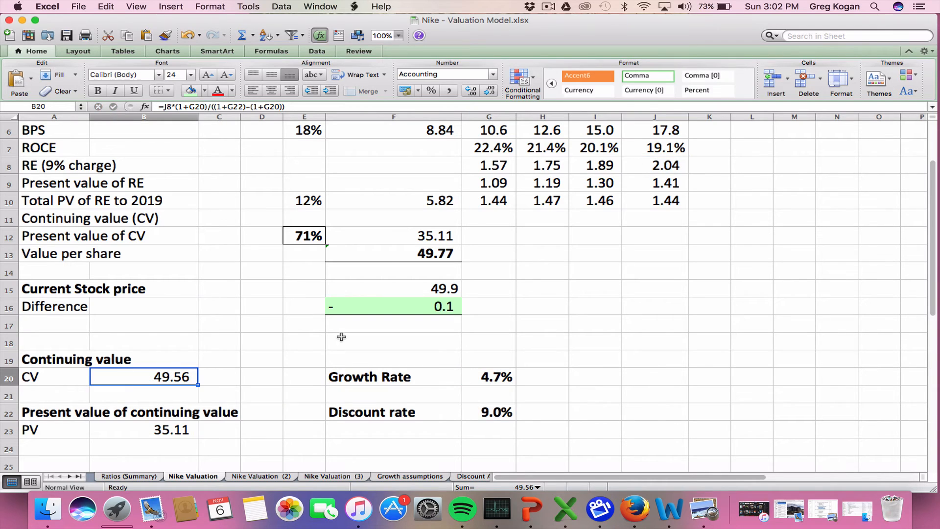
Check the discount rate in G22 and growth rate in G20 as inputs to the continuing value formula
click(475, 416)
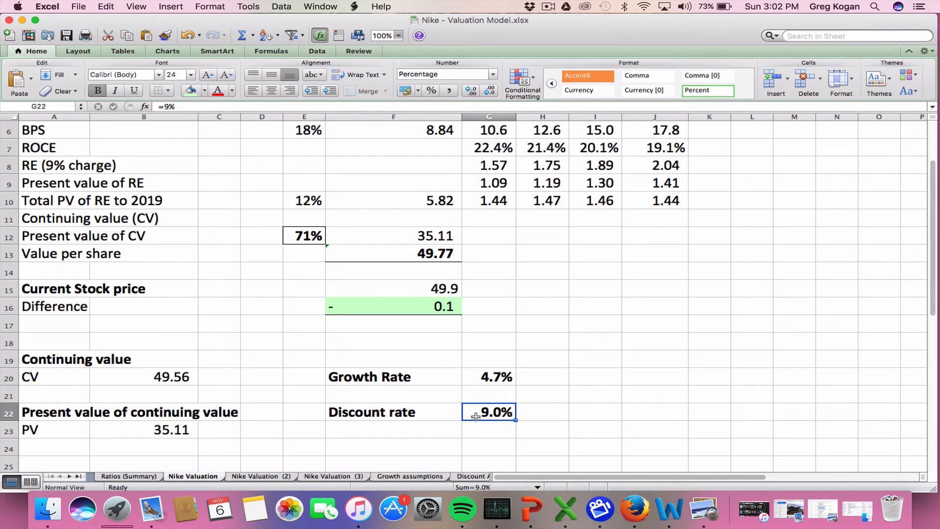
click(513, 380)
click(492, 418)
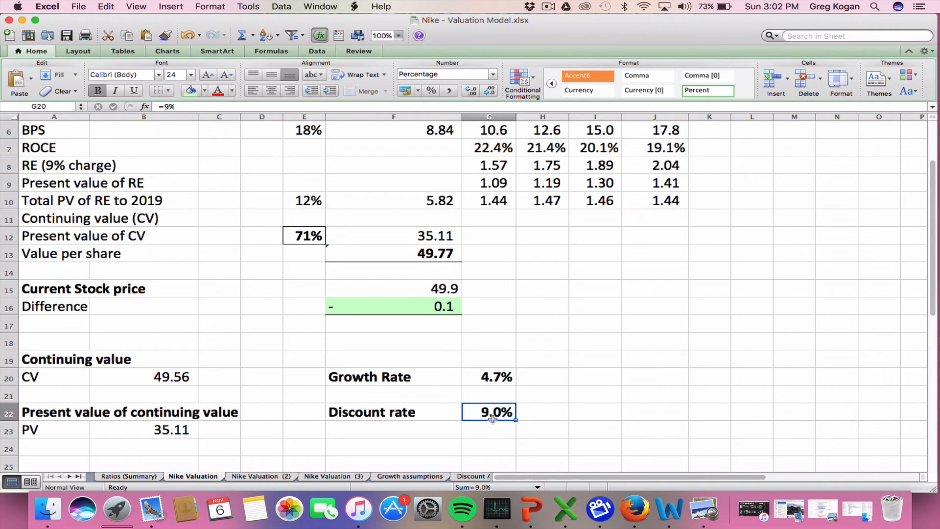
double_click(155, 377)
key(Escape)
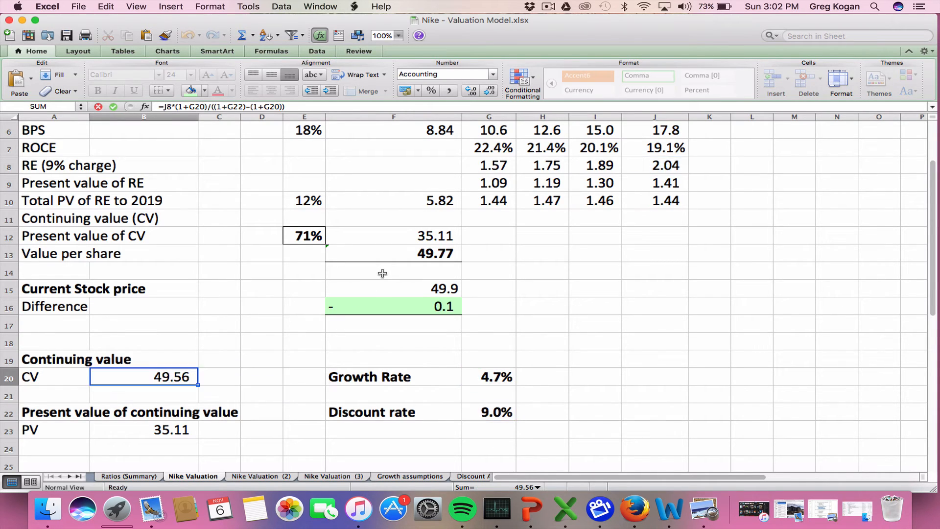
Inspect the formula in F16 that compares value per share with the current stock price
click(380, 288)
double_click(382, 304)
key(Escape)
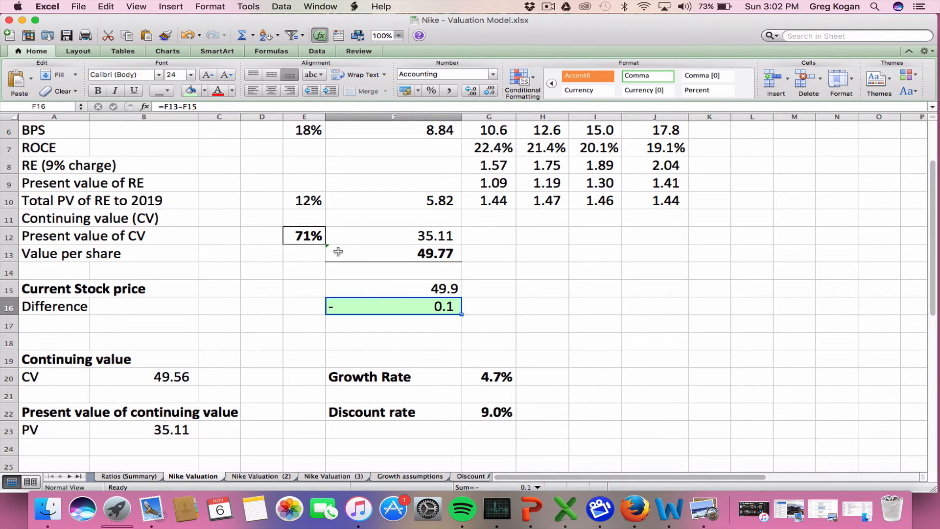
double_click(373, 307)
key(Escape)
Highlight the current stock price cell F15 with a yellow fill
click(363, 288)
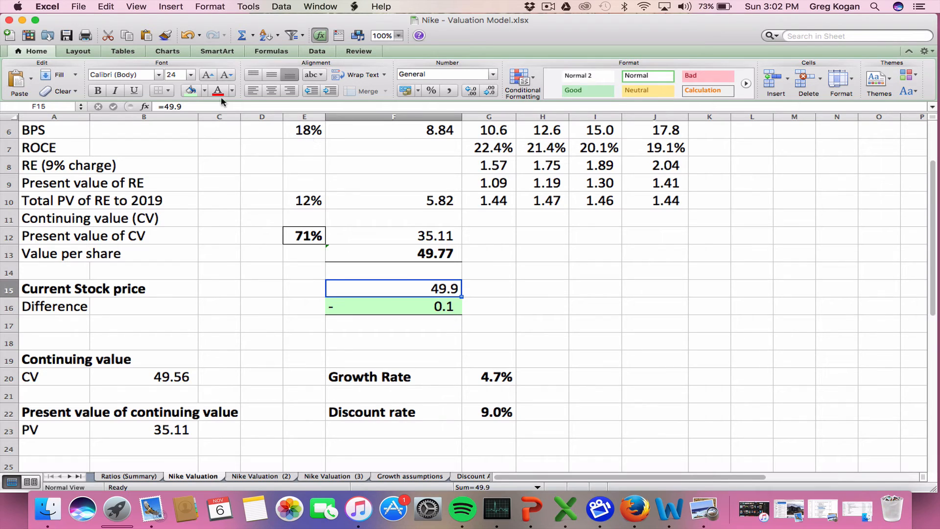
click(191, 90)
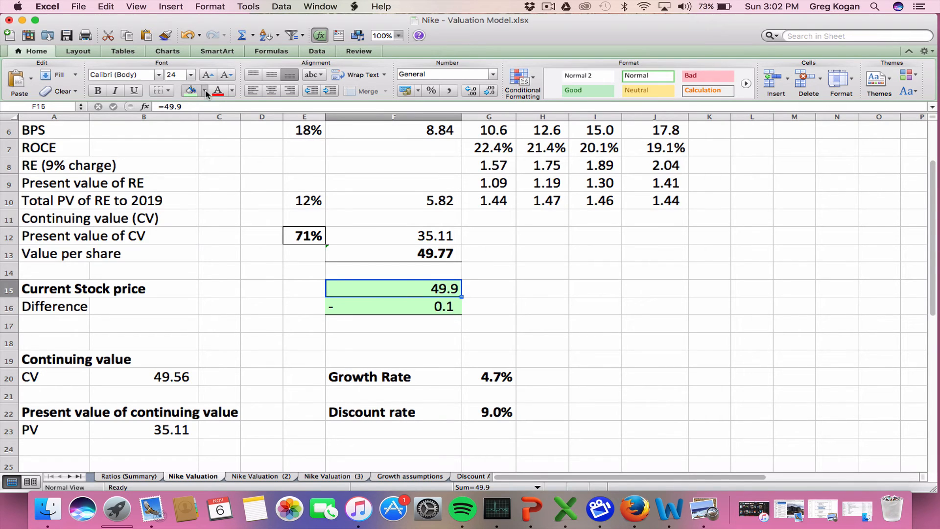
click(204, 90)
click(223, 177)
click(201, 90)
click(216, 182)
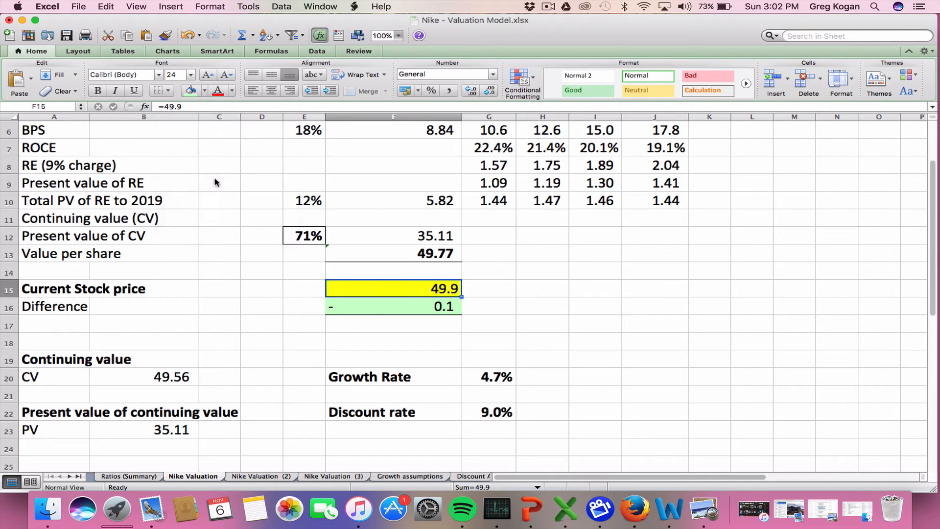
Add the note "Update" in G15 beside the current stock price
click(497, 280)
text(Up)
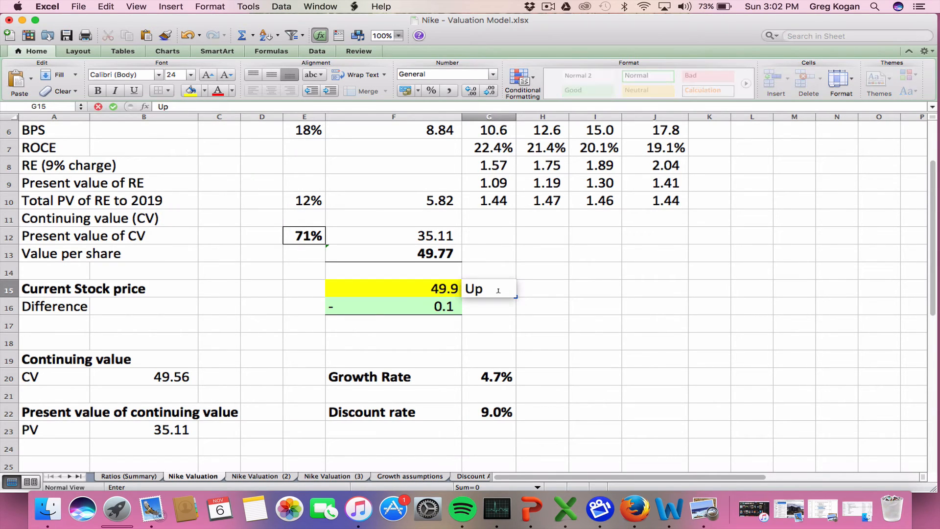
text(date)
key(Return)
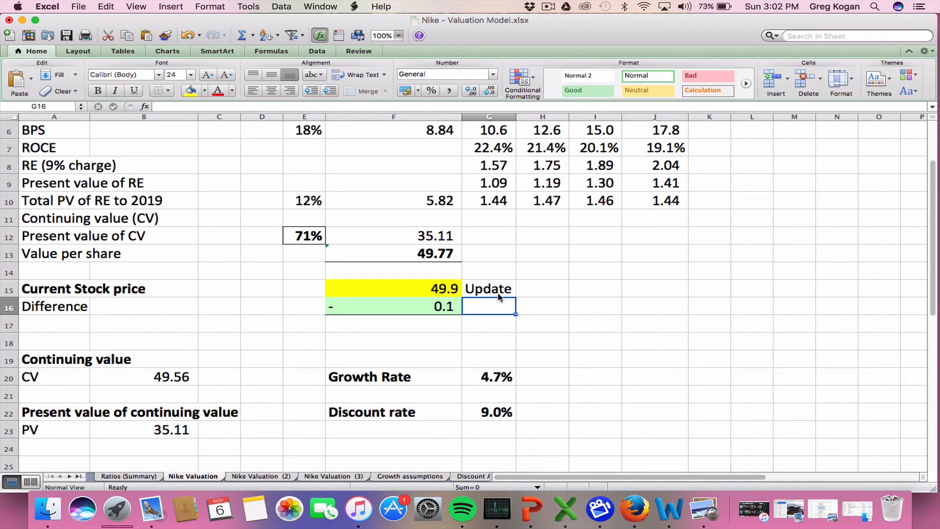
Add the note "Reduce near 0.1" in G16 beside the difference between value per share and stock price
click(499, 292)
key(Return)
text(Reduc)
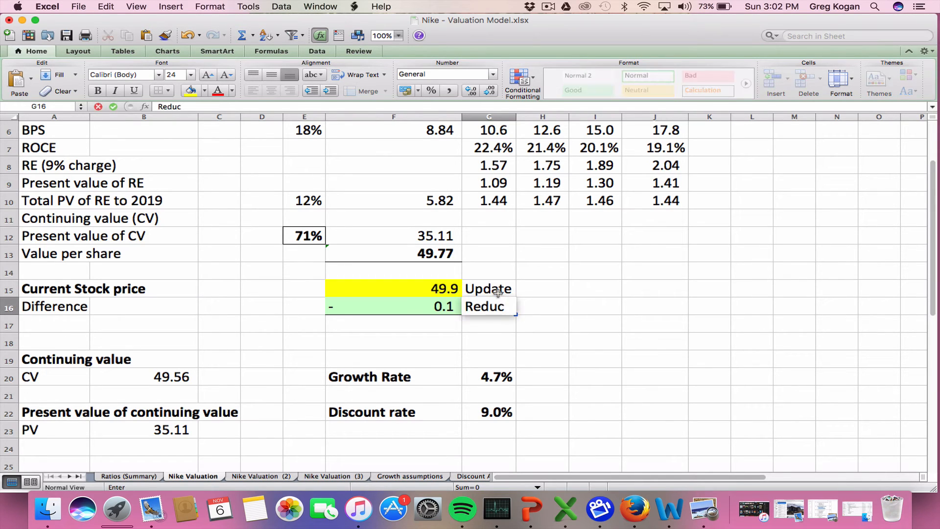
text(e near)
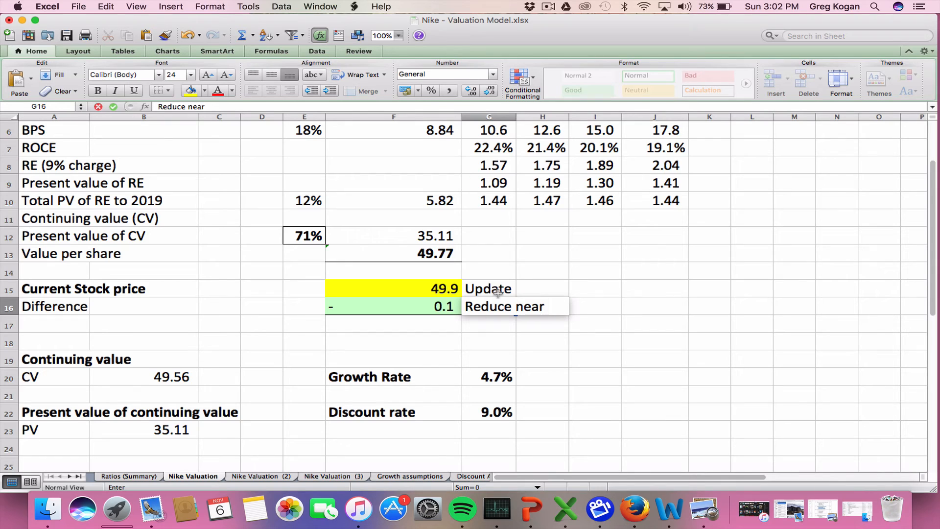
text( 9)
key(BackSpace)
text(0.1)
key(Return)
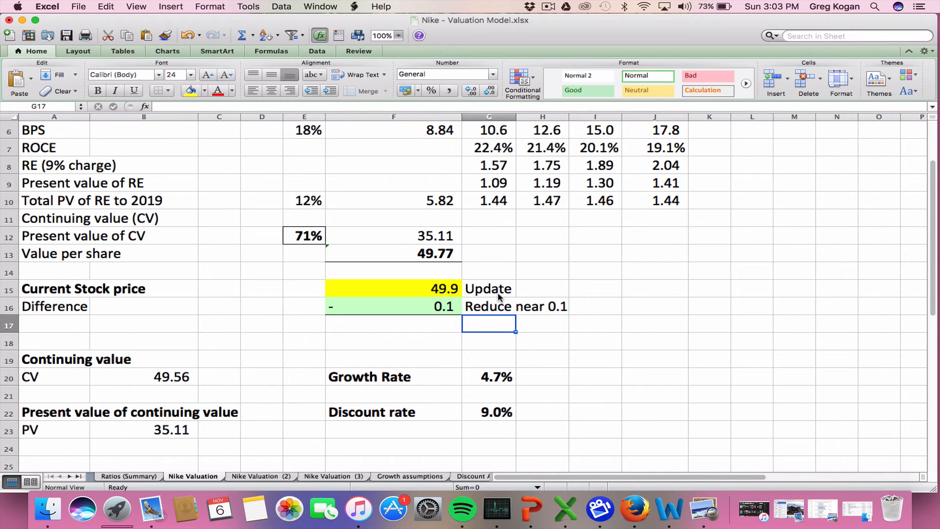
Add the note "Update to match to market" in I20, in line with the growth rate
key(Up)
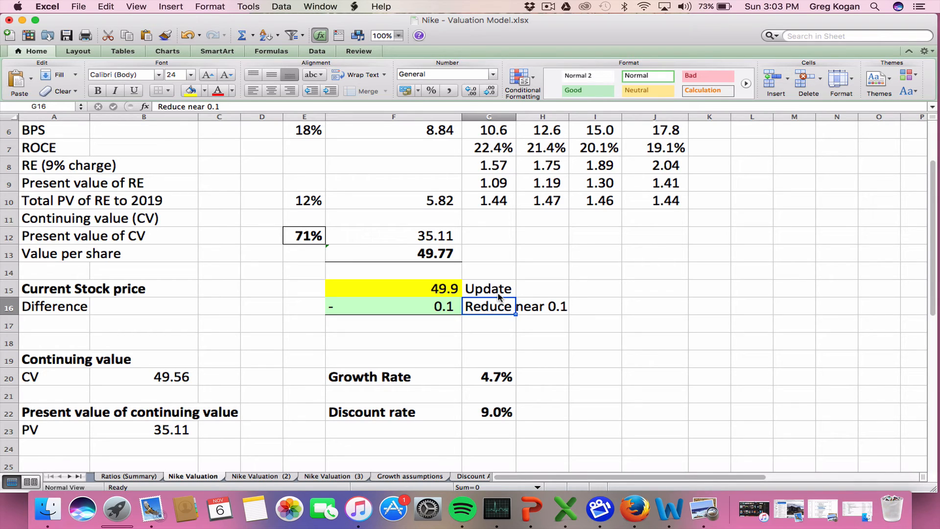
key(Down)
key(Down)
key(Down)
key(Down)
key(Right)
key(Right)
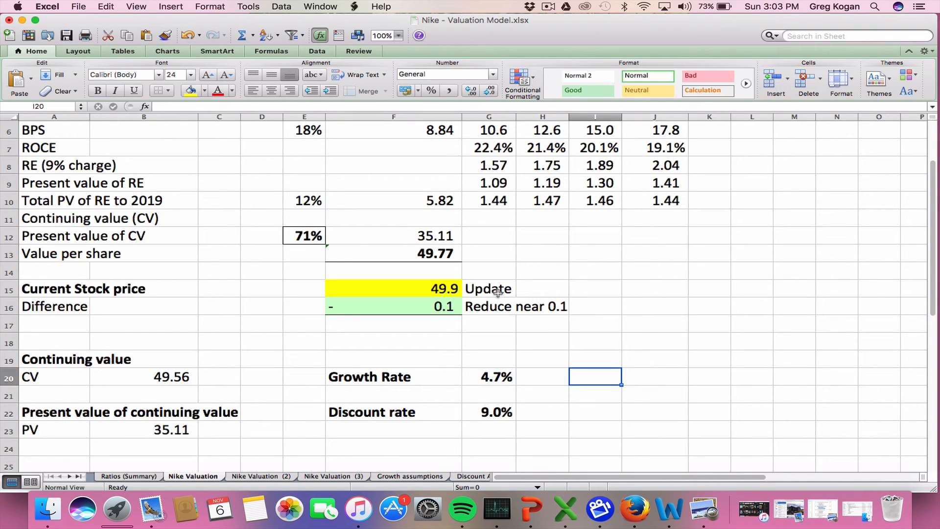
text(Update to m)
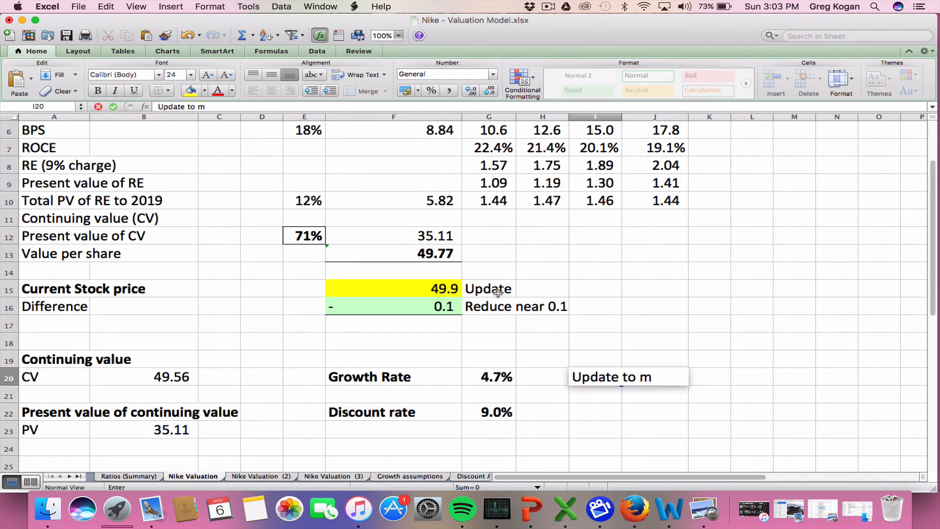
text(atch to market)
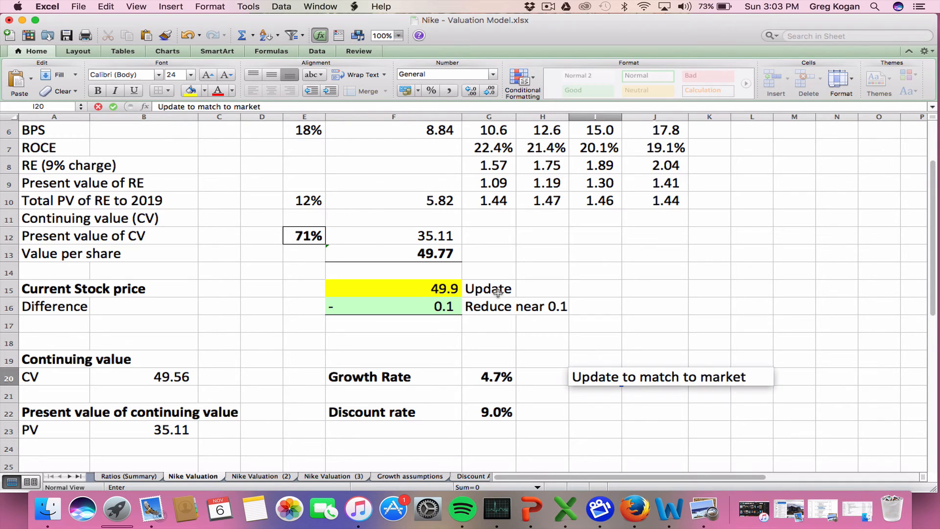
key(Return)
key(Return)
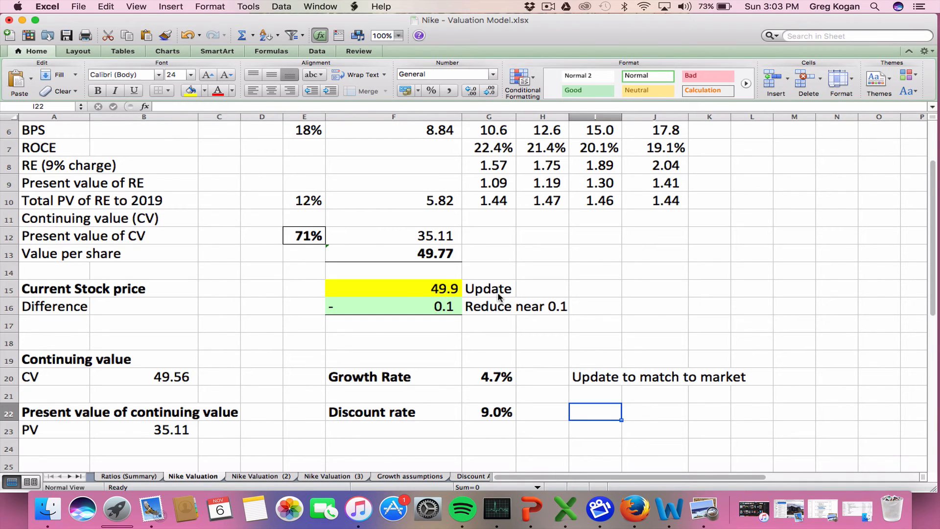
Inspect the discount rate label in F22 and its input in G22
key(Left)
key(Left)
key(Left)
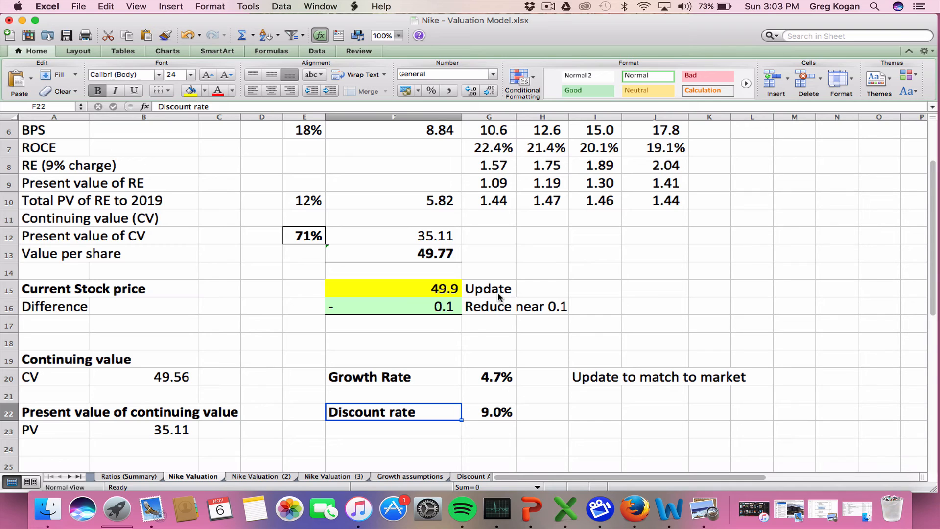
key(Right)
key(Right)
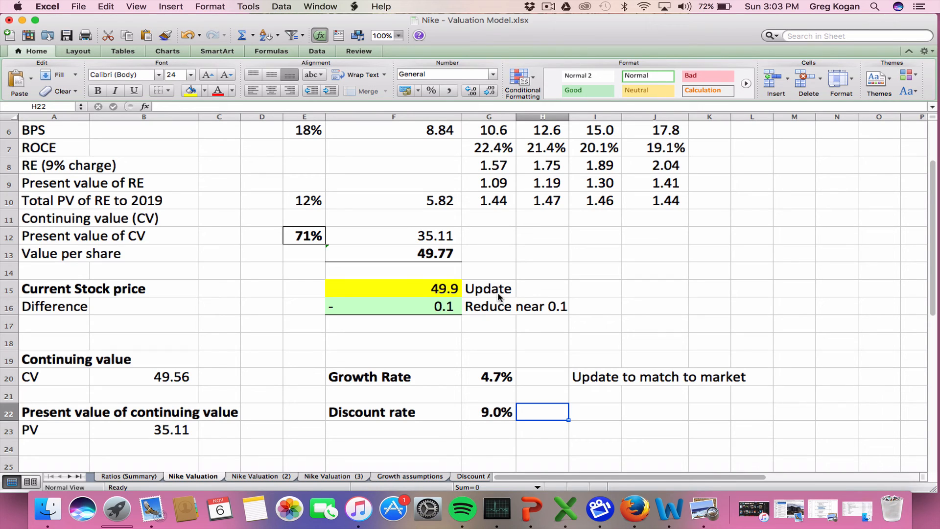
key(Left)
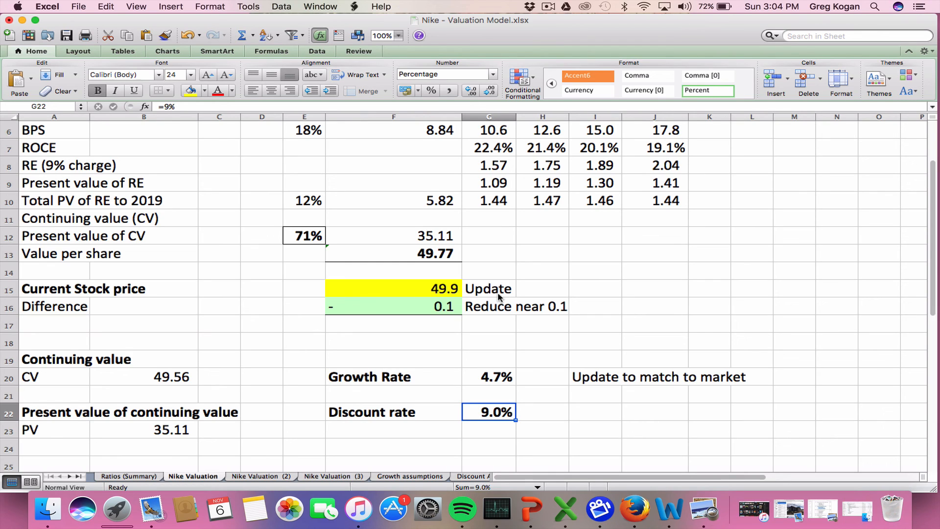
Add the note "Next week" in I22, in line with the discount rate
key(Right)
key(Right)
key(Right)
key(Up)
key(Up)
key(Right)
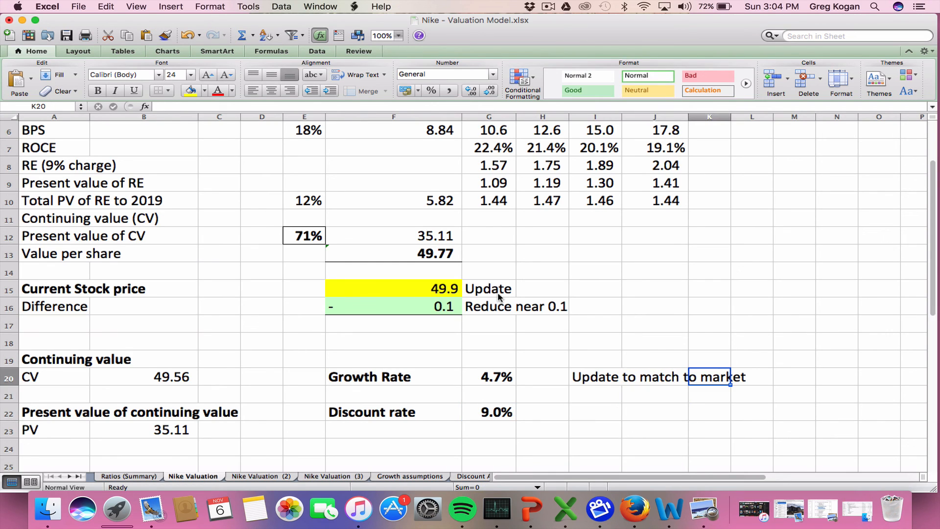
key(Down)
key(Left)
key(Left)
key(Down)
text(N)
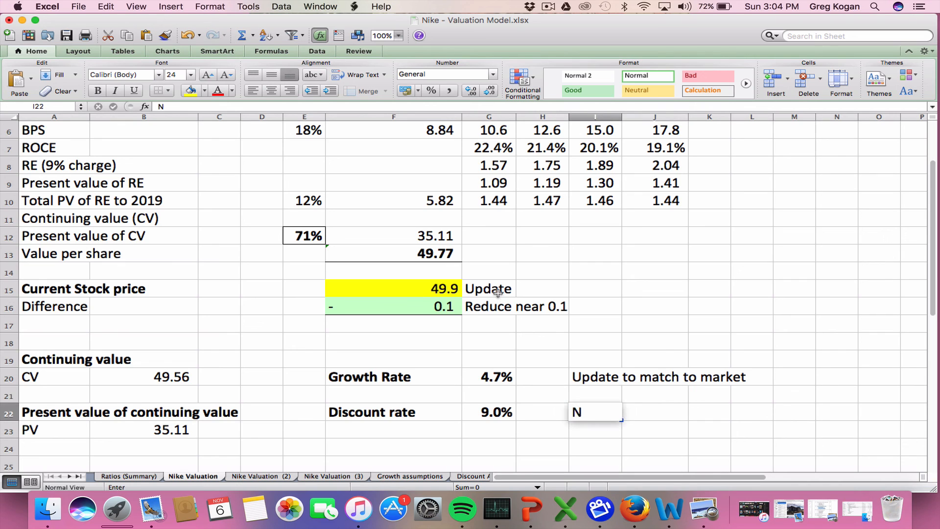
text(ext week)
key(Return)
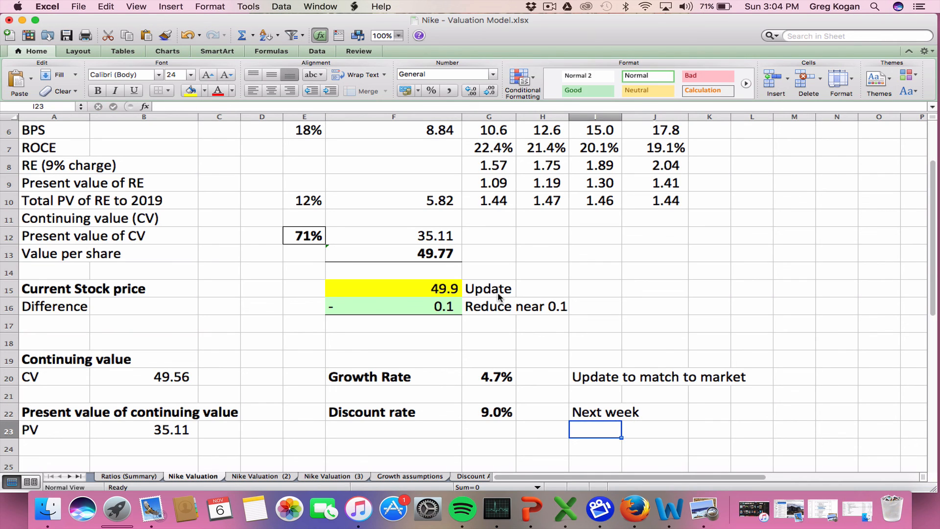
Review the model from the discount rate in G22 back up to the sheet title in A1
key(Up)
key(Left)
key(Left)
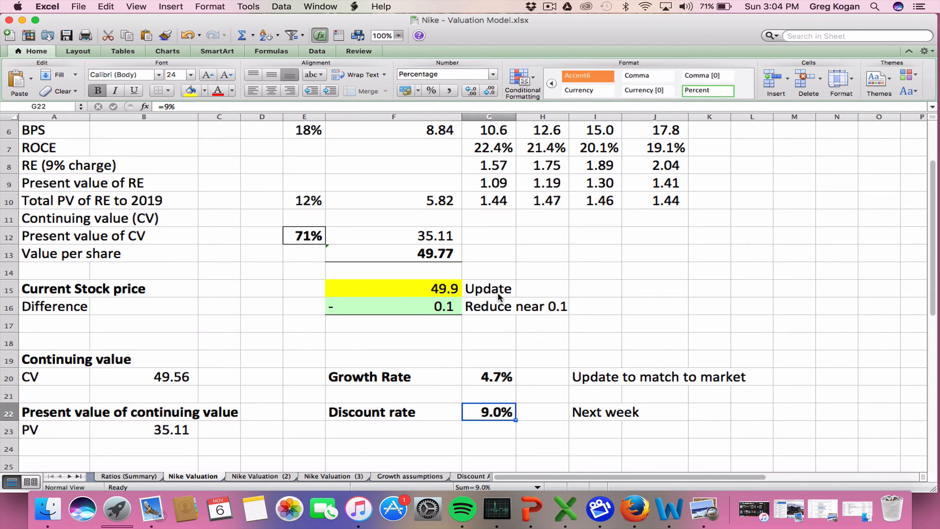
key(Up)
key(Up)
key(Up)
key(Up)
key(Up)
key(Up)
key(Up)
key(Up)
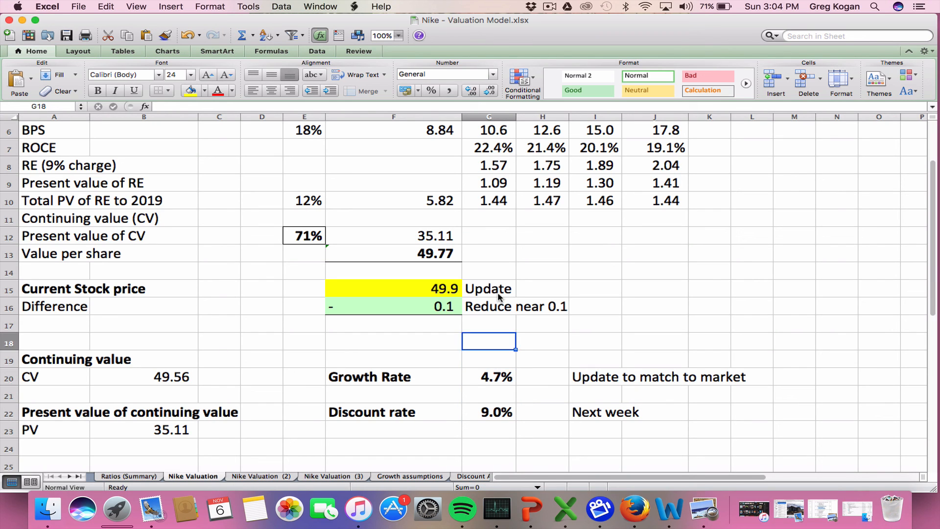
key(Left)
key(Up)
key(Up)
key(Up)
key(Up)
key(Up)
key(Up)
key(Up)
key(Up)
key(Up)
key(Up)
key(Up)
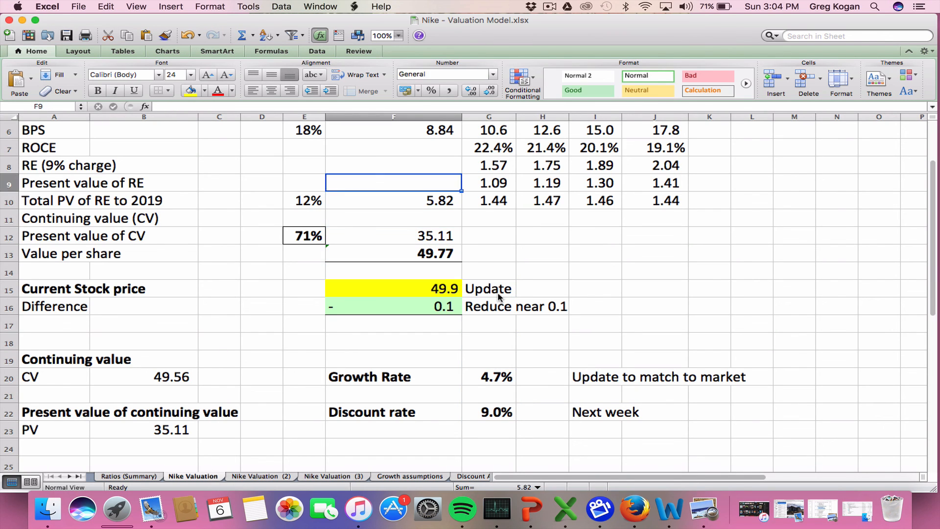
key(Left)
key(Left)
key(Left)
key(Left)
key(Left)
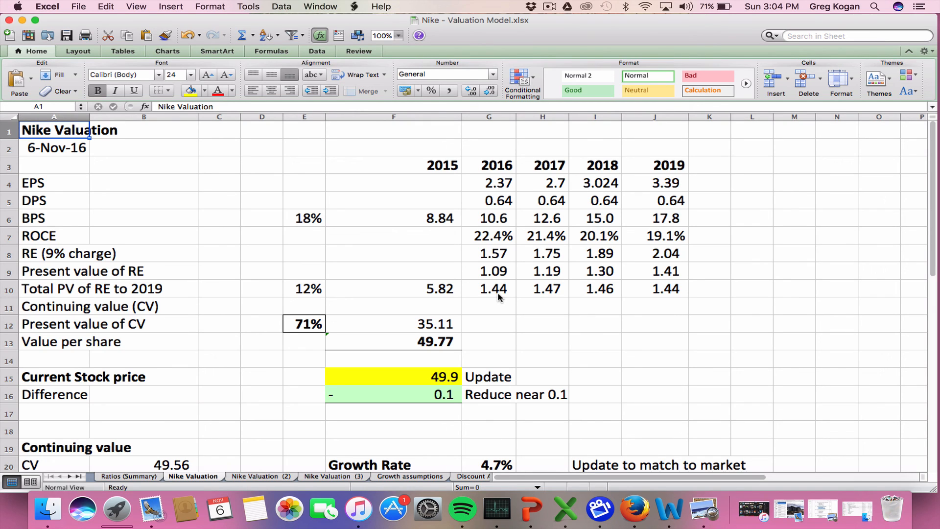
Look over the valuation sheet from the title down to the Shares row and return to A1
key(Down)
key(Down)
key(Down)
key(Down)
key(Down)
key(Down)
key(Down)
key(Down)
key(Down)
key(Down)
key(Down)
key(Down)
key(Down)
key(Down)
key(Down)
key(Down)
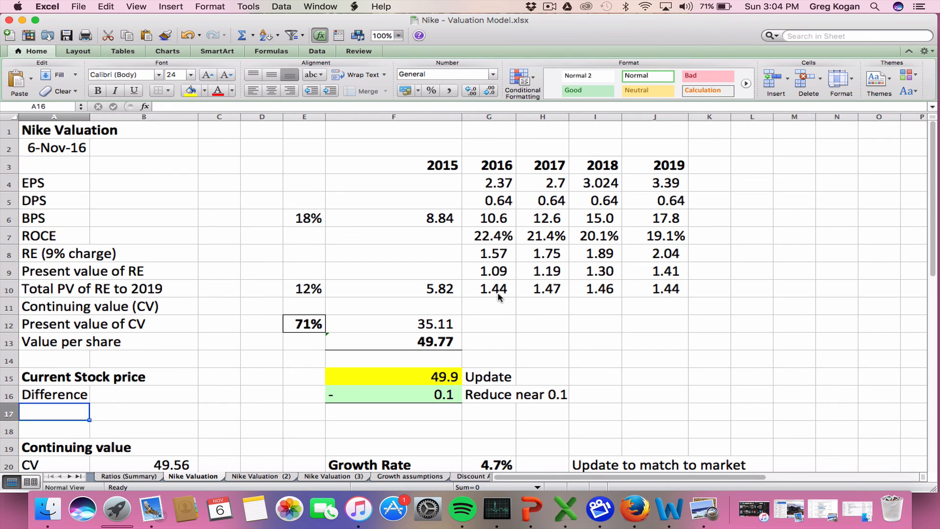
key(Down)
key(Down)
key(Down)
key(Down)
key(Down)
key(Down)
key(Down)
key(Down)
key(Down)
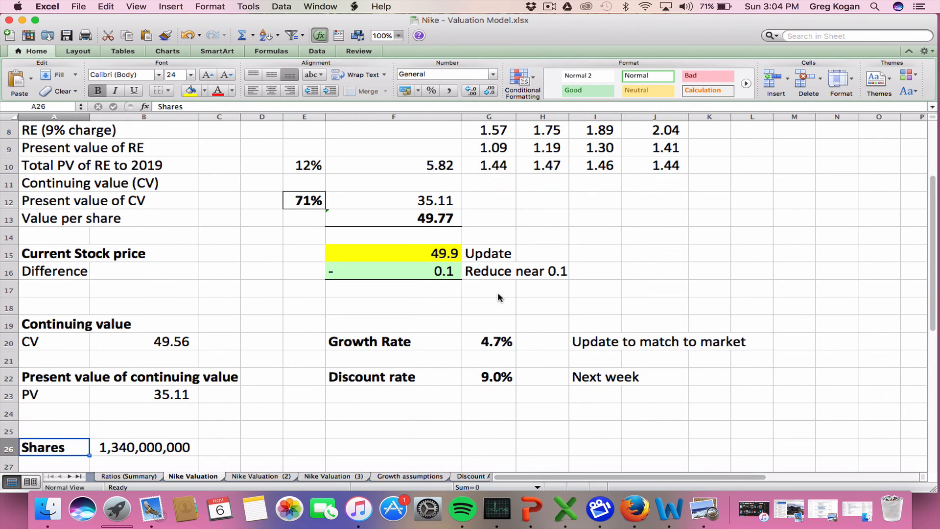
key(Up)
key(Up)
key(Up)
key(Up)
key(Up)
key(Up)
key(Up)
key(Up)
key(Up)
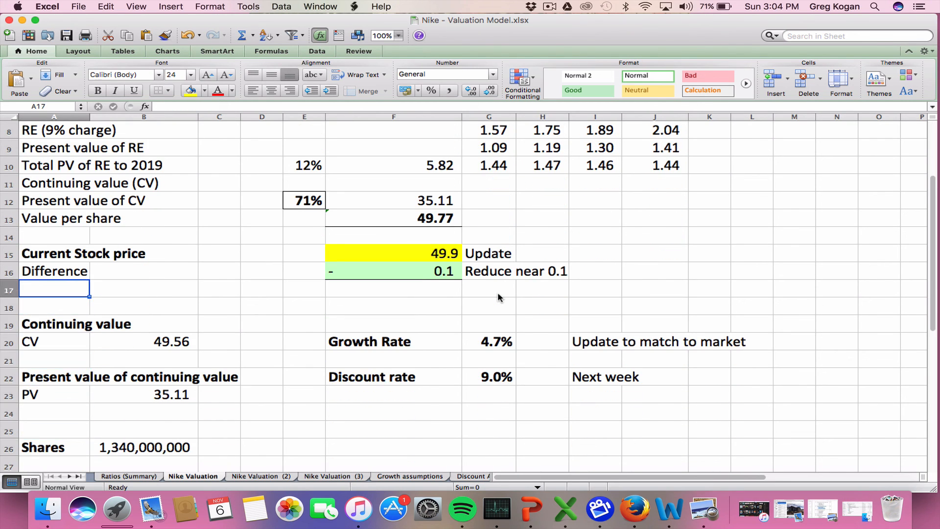
key(Up)
key(Up)
key(Up)
key(Up)
key(Up)
key(Up)
key(Up)
key(Up)
key(Up)
key(Up)
key(Up)
key(Up)
key(Up)
key(Up)
key(Up)
key(Up)
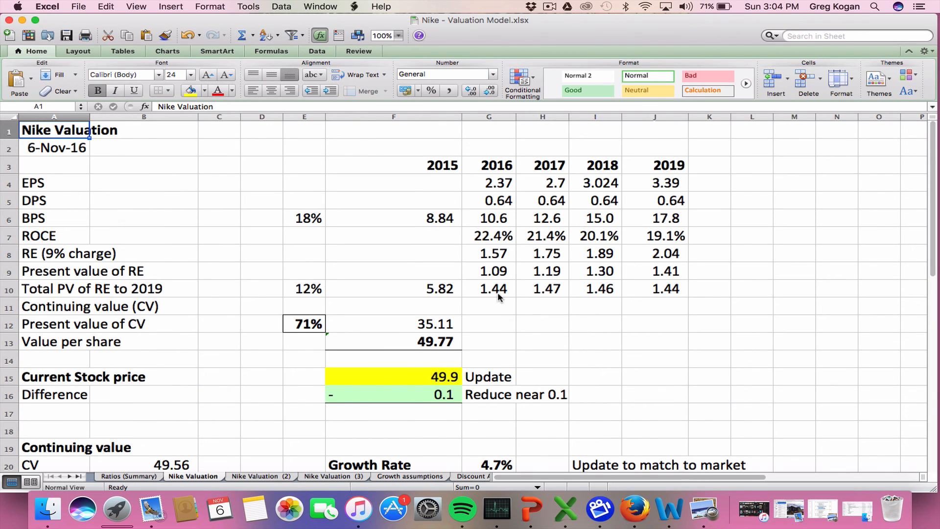